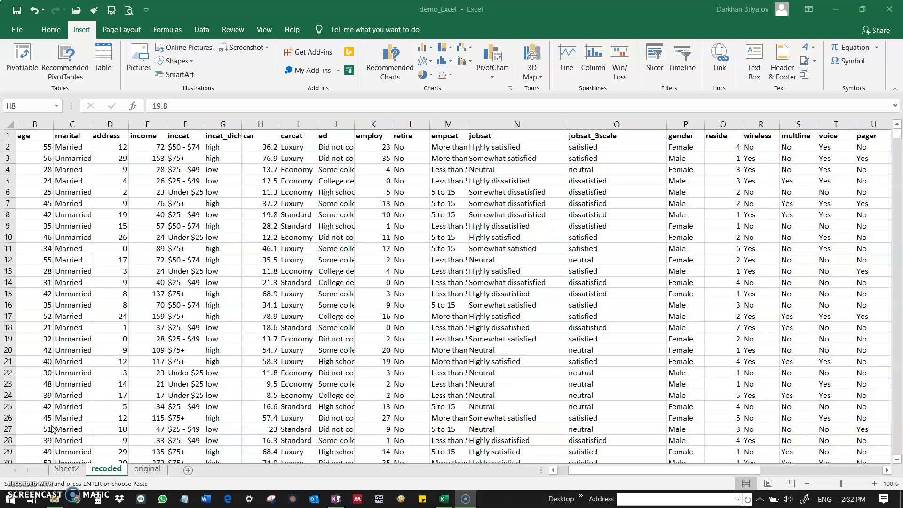
Locate the Data Analysis command among the data tools
{"action": "left_click", "coordinate": [51, 31]}
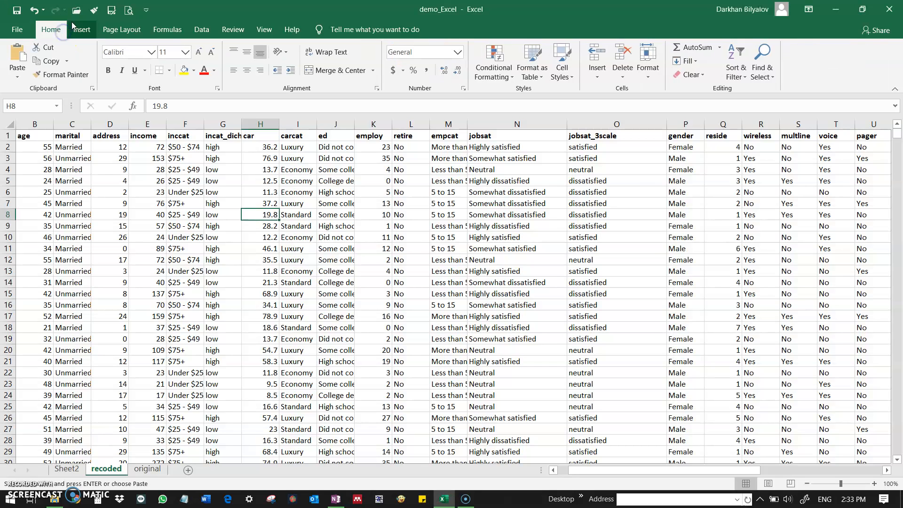
{"action": "left_click", "coordinate": [199, 32]}
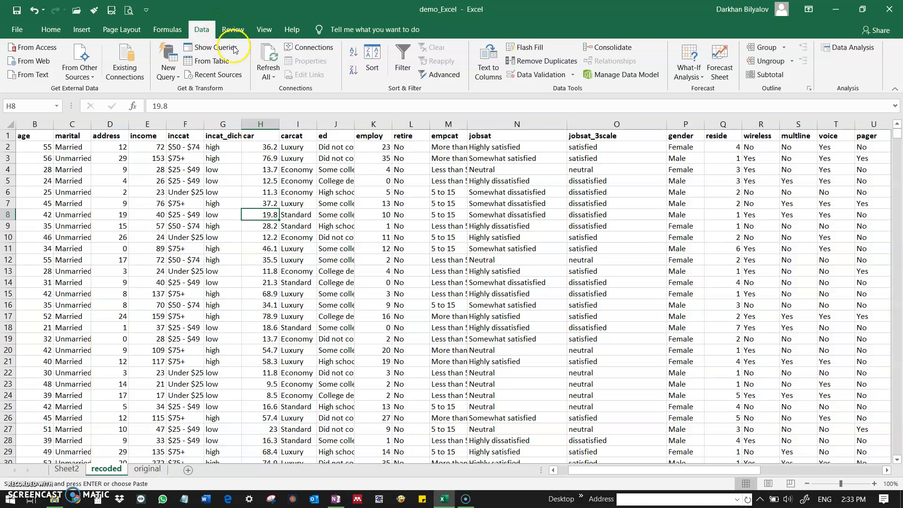
{"action": "left_click", "coordinate": [845, 49]}
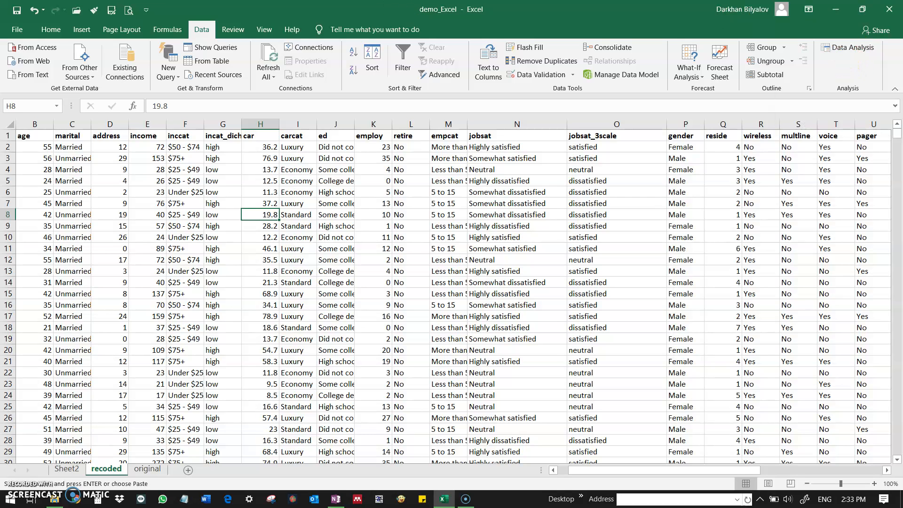
Check the add-ins listing in the program options for the Analysis ToolPak, leaving the settings as they are
{"action": "left_click", "coordinate": [17, 29]}
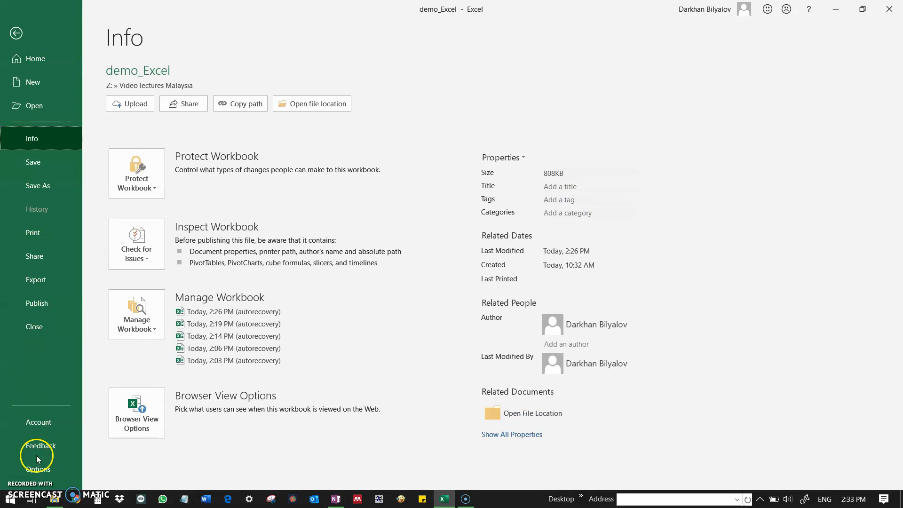
{"action": "left_click", "coordinate": [36, 478]}
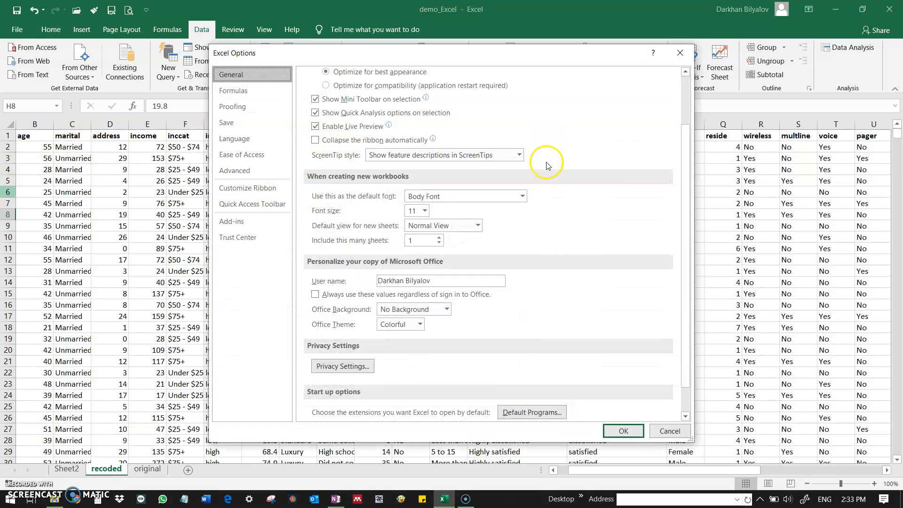
{"action": "scroll", "coordinate": [545, 176], "scroll_direction": "up", "scroll_amount": 2}
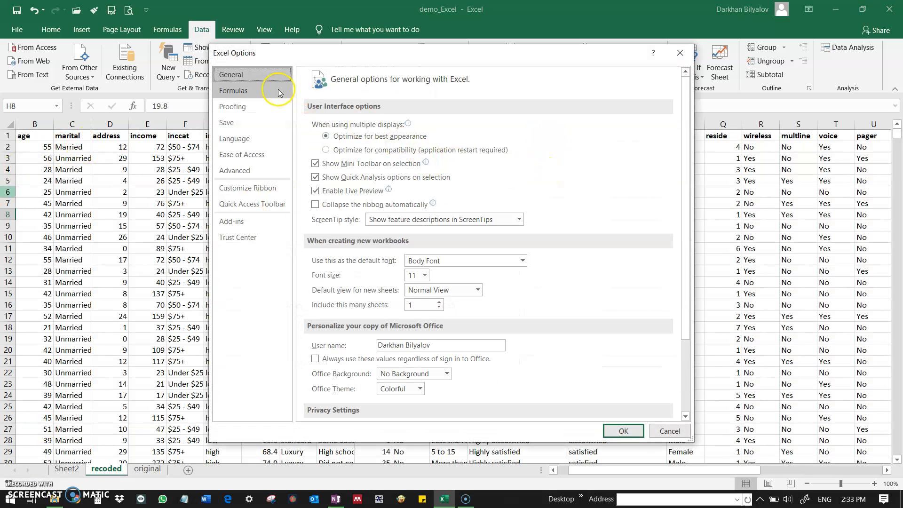
{"action": "left_click", "coordinate": [245, 222]}
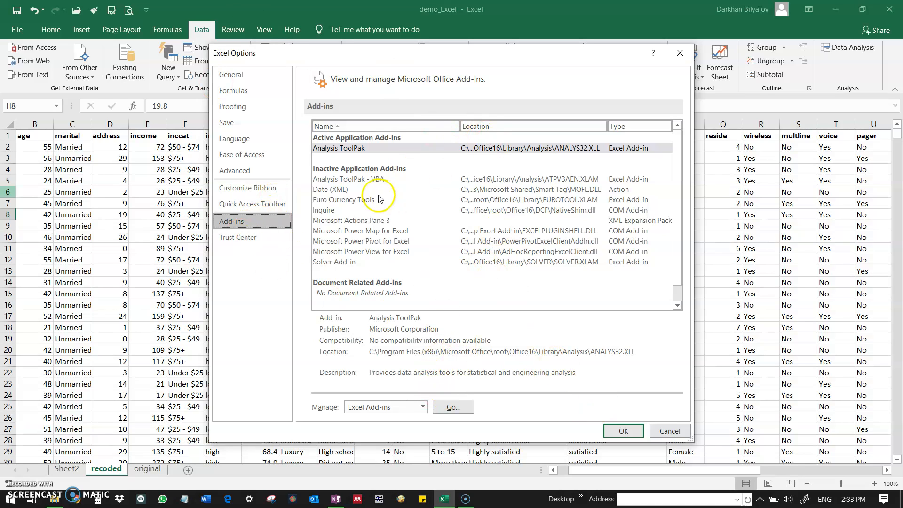
{"action": "left_click", "coordinate": [680, 53]}
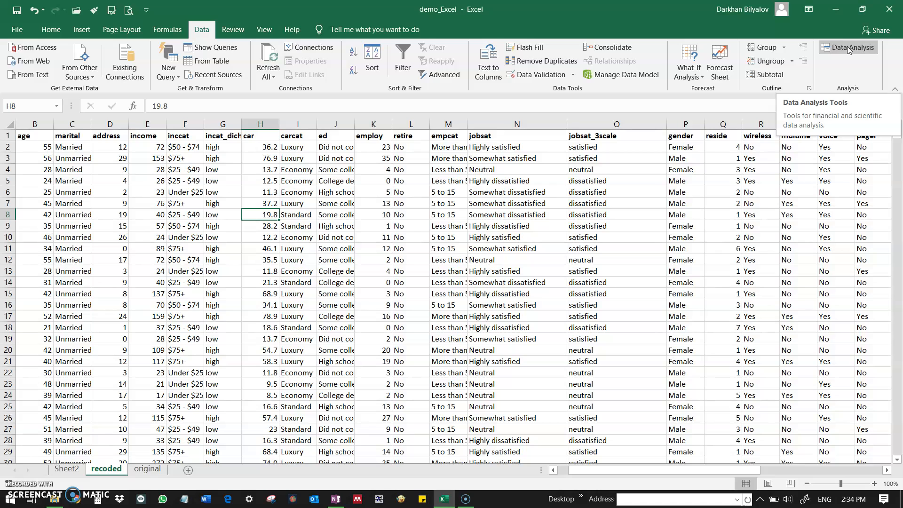
Look through the available Data Analysis tools, from the Anova variants and Correlation to Descriptive Statistics and F-Test, without running one
{"action": "left_click", "coordinate": [848, 46]}
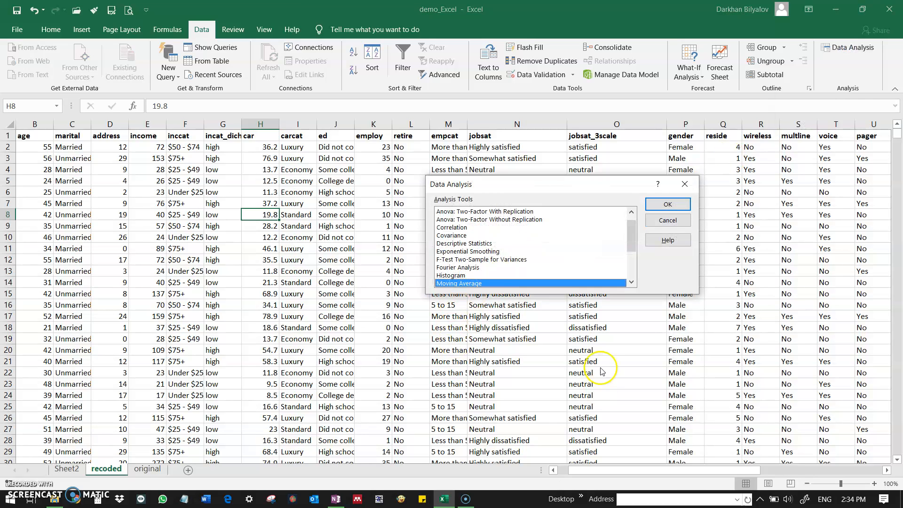
{"action": "left_click_drag", "start_coordinate": [635, 234], "coordinate": [638, 203]}
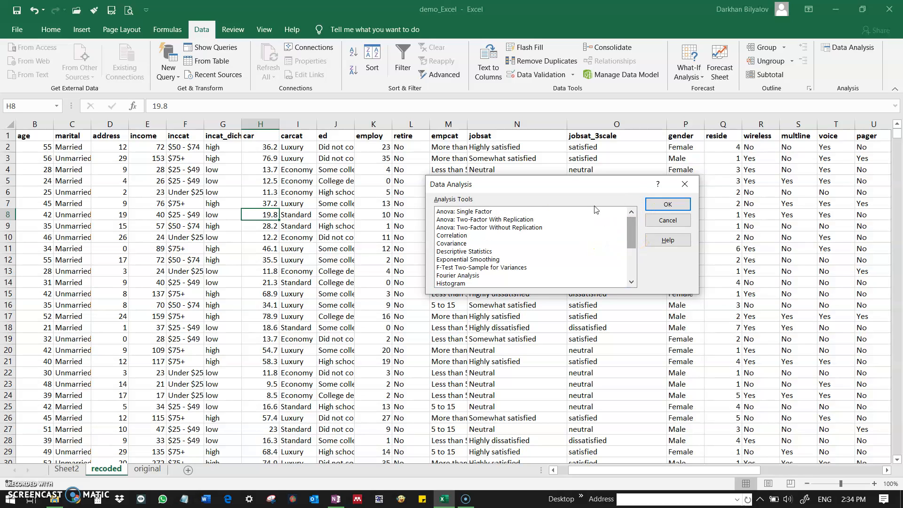
{"action": "left_click", "coordinate": [501, 211]}
{"action": "left_click", "coordinate": [495, 227]}
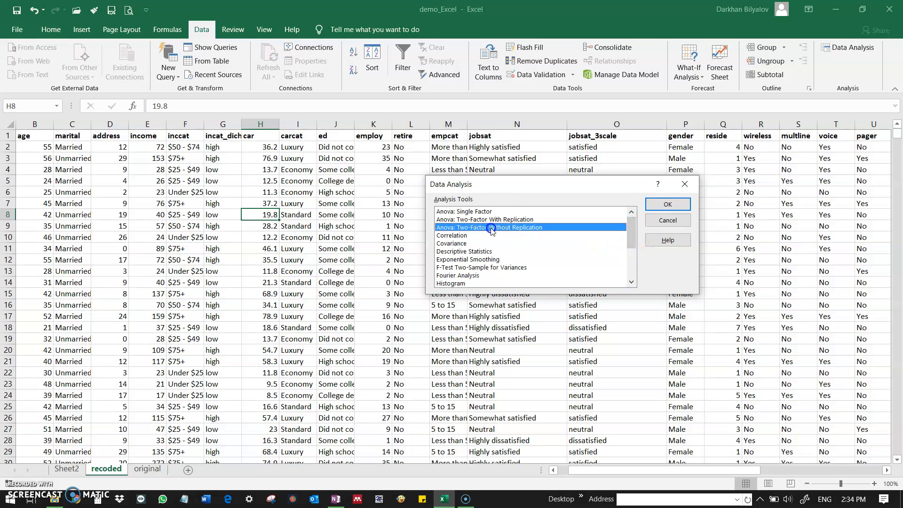
{"action": "left_click", "coordinate": [466, 236]}
{"action": "left_click", "coordinate": [465, 244]}
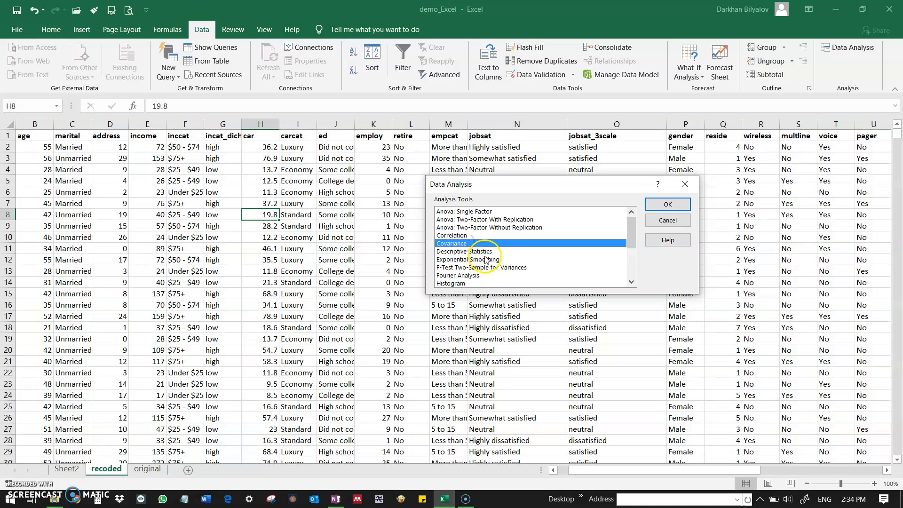
{"action": "left_click", "coordinate": [484, 252]}
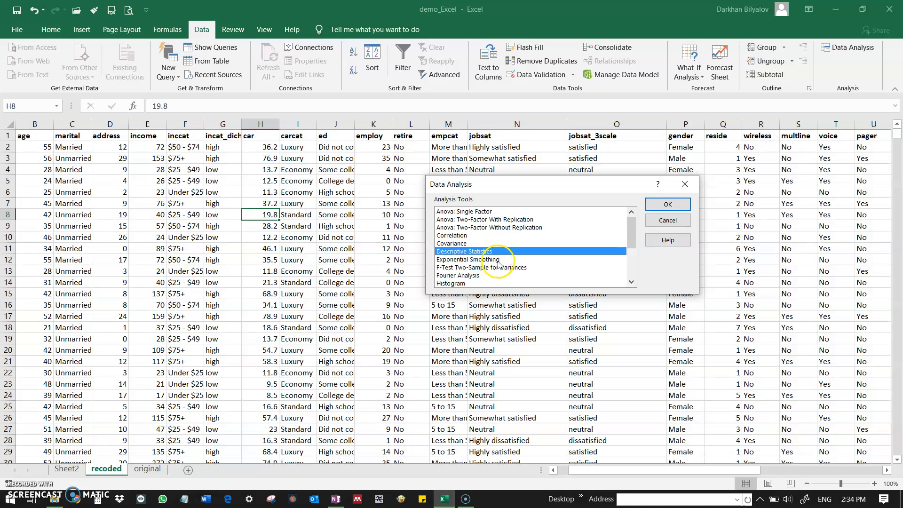
{"action": "left_click", "coordinate": [500, 267]}
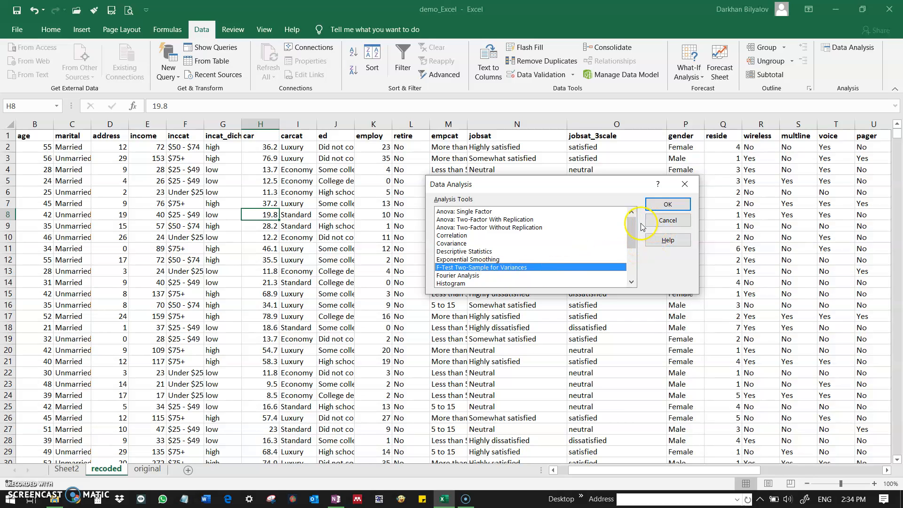
{"action": "left_click_drag", "start_coordinate": [632, 236], "coordinate": [625, 209]}
{"action": "left_click_drag", "start_coordinate": [509, 188], "coordinate": [497, 204]}
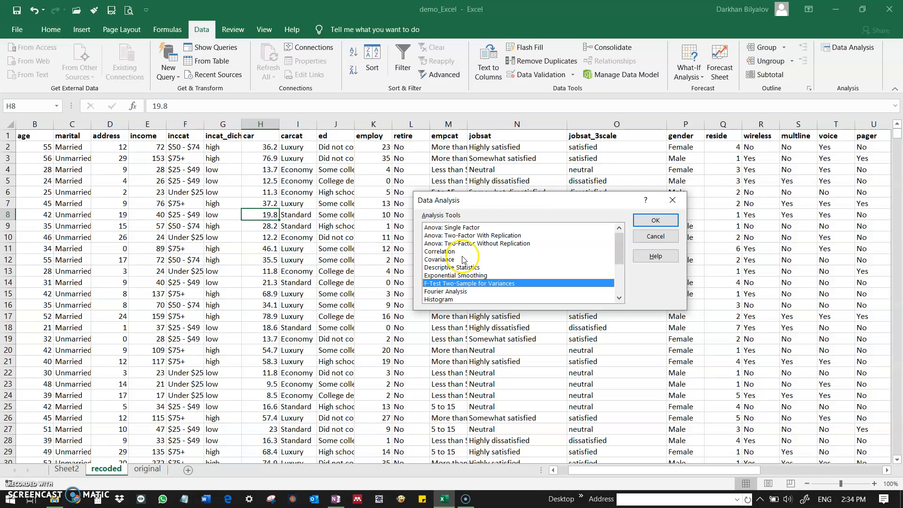
{"action": "left_click", "coordinate": [657, 219]}
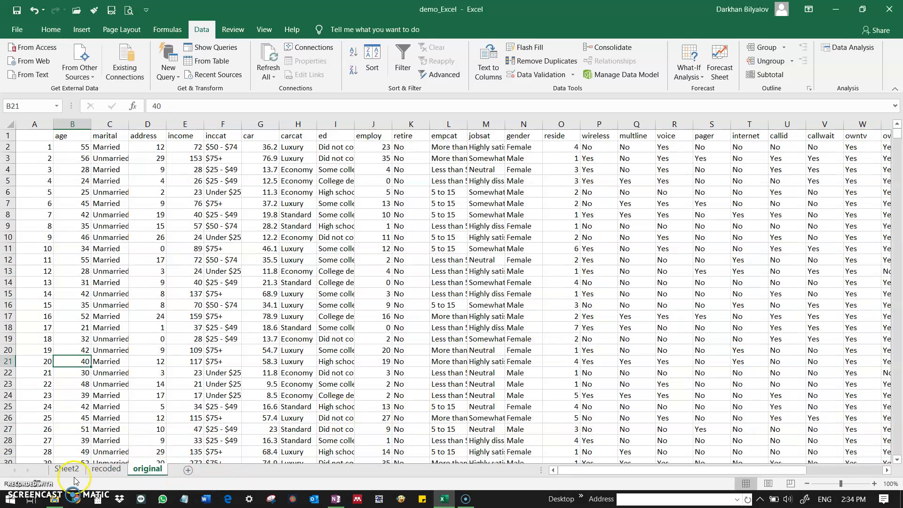
Rename the Sheet2 worksheet as "pivot tables"
{"action": "left_click", "coordinate": [66, 470]}
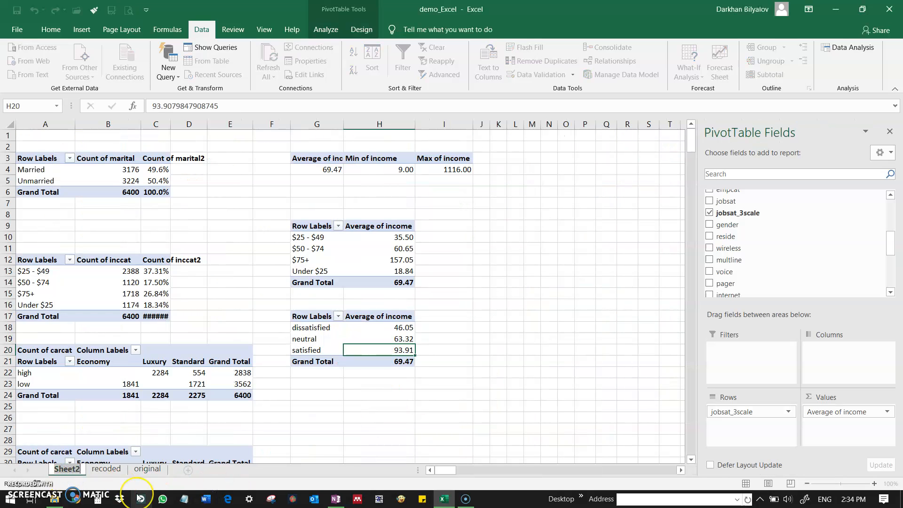
{"action": "type", "text": "pivot"}
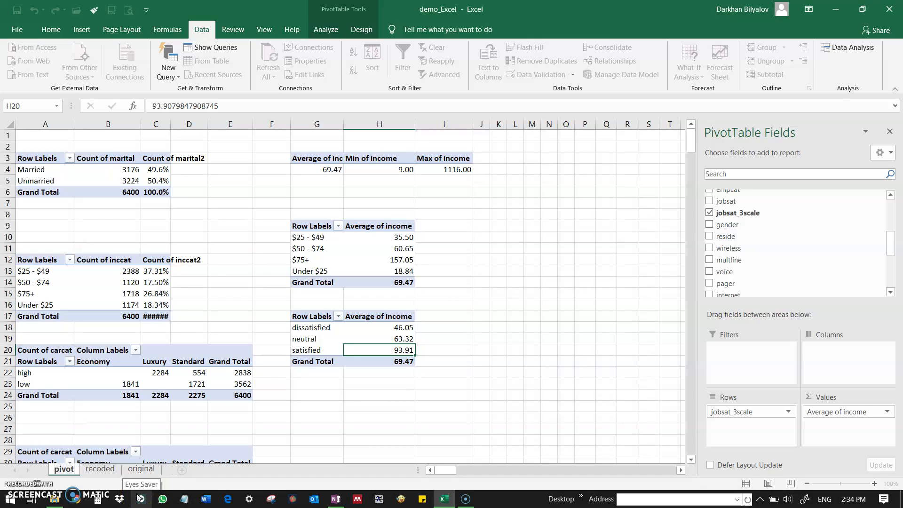
{"action": "type", "text": " tables"}
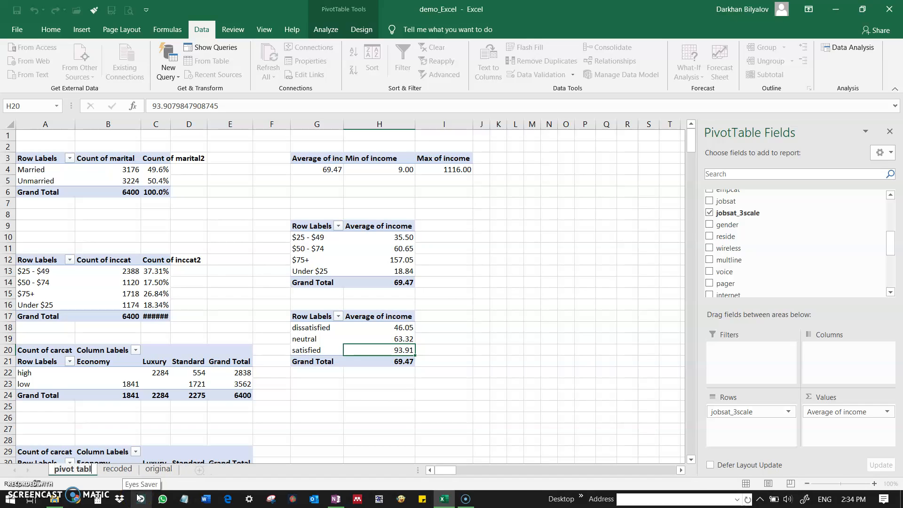
{"action": "key", "text": "Return"}
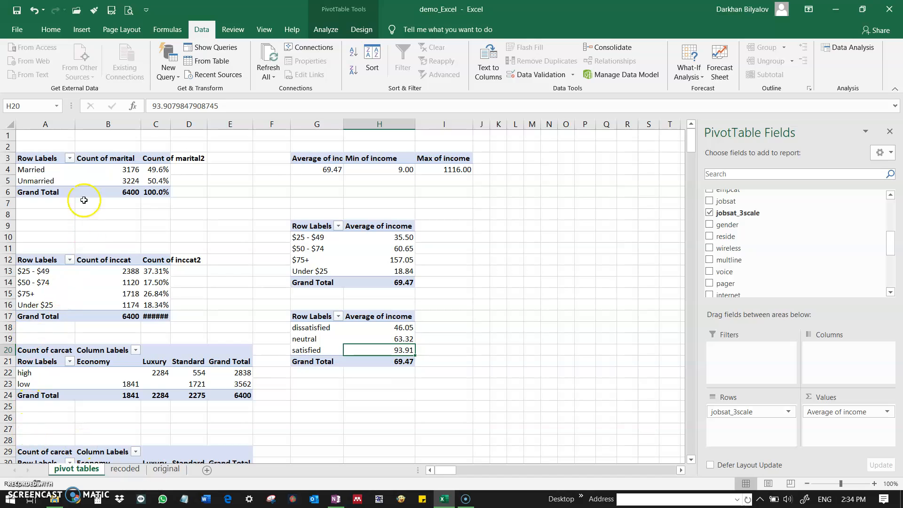
Review the marital status pivot table and the average, minimum and maximum of income on the pivot tables sheet
{"action": "left_click", "coordinate": [92, 181]}
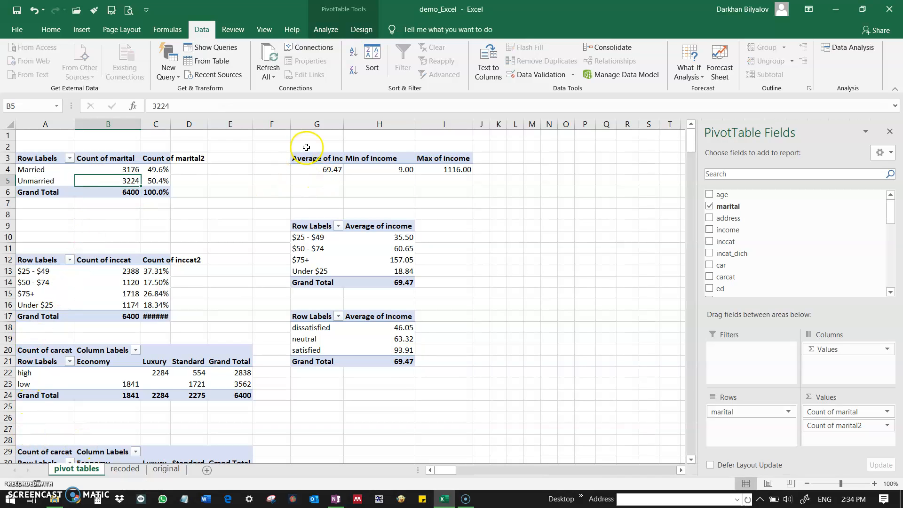
{"action": "left_click", "coordinate": [315, 159]}
{"action": "left_click", "coordinate": [314, 169]}
{"action": "left_click", "coordinate": [419, 171]}
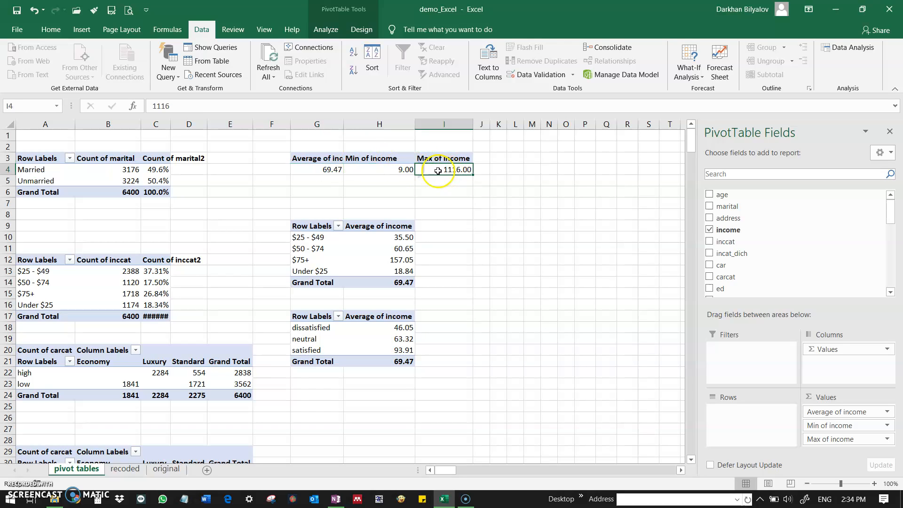
{"action": "left_click", "coordinate": [348, 172]}
{"action": "left_click", "coordinate": [299, 171]}
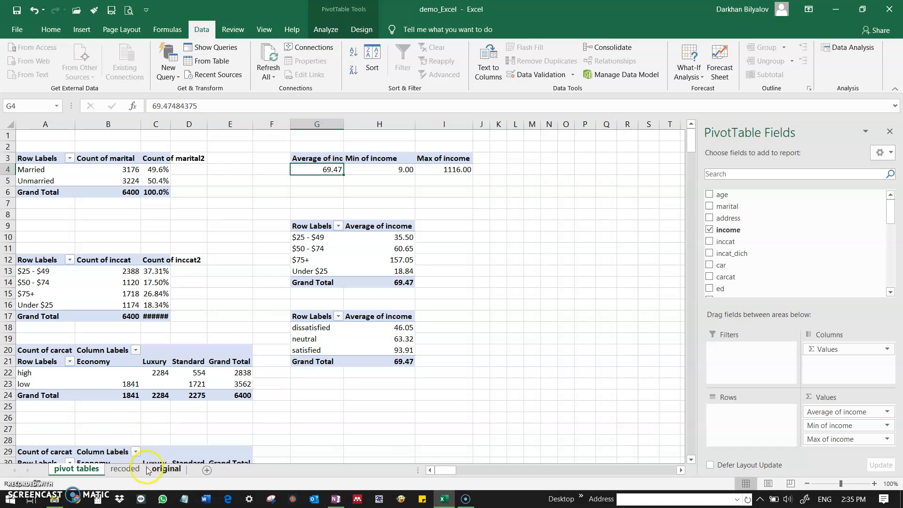
Widen the income column slightly on the recoded sheet
{"action": "left_click", "coordinate": [129, 470]}
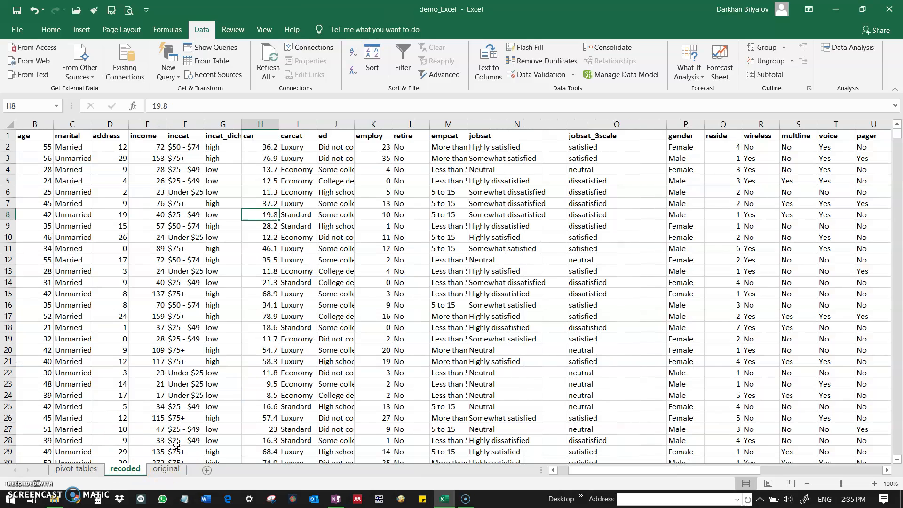
{"action": "scroll", "coordinate": [518, 234], "scroll_direction": "down", "scroll_amount": 2}
{"action": "scroll", "coordinate": [518, 234], "scroll_direction": "up", "scroll_amount": 2}
{"action": "left_click", "coordinate": [155, 145]}
{"action": "left_click_drag", "start_coordinate": [166, 124], "coordinate": [174, 124]}
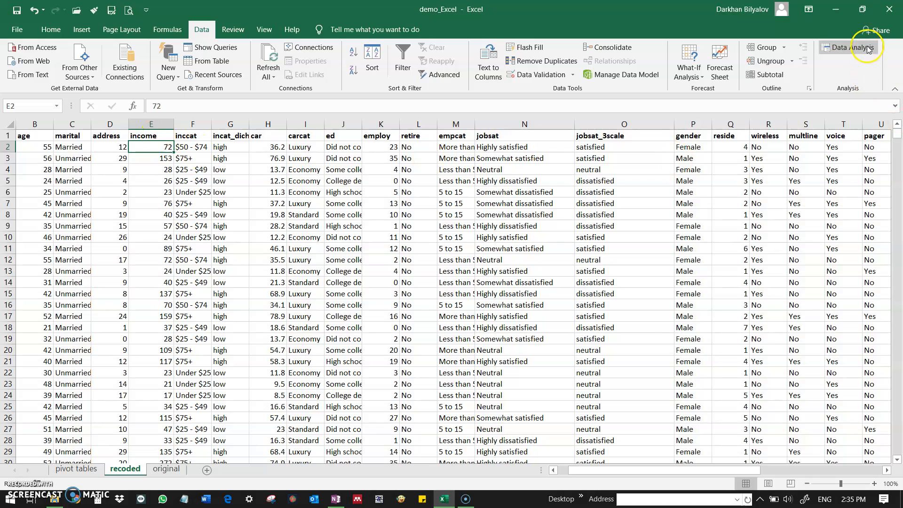
Start the Descriptive Statistics analysis tool and set its input range to the whole income column, $E$1:$E$6401
{"action": "left_click", "coordinate": [852, 47]}
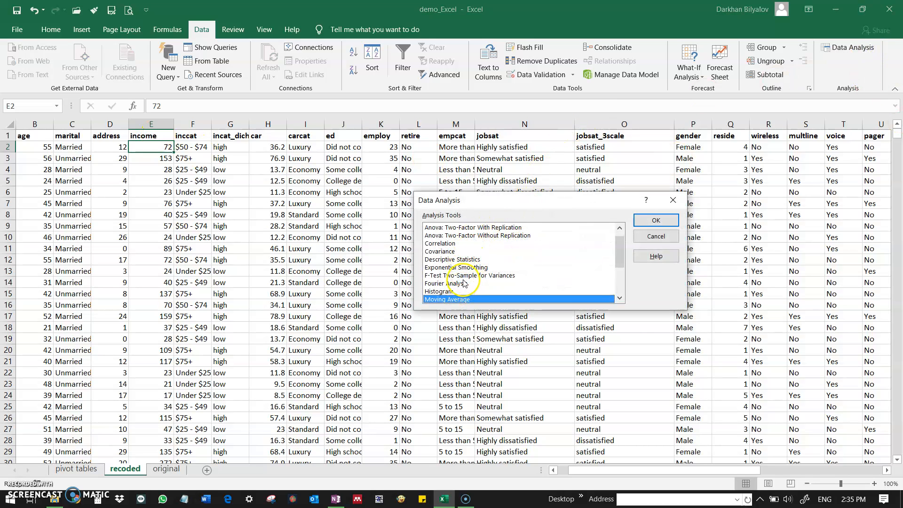
{"action": "scroll", "coordinate": [463, 282], "scroll_direction": "up", "scroll_amount": 1}
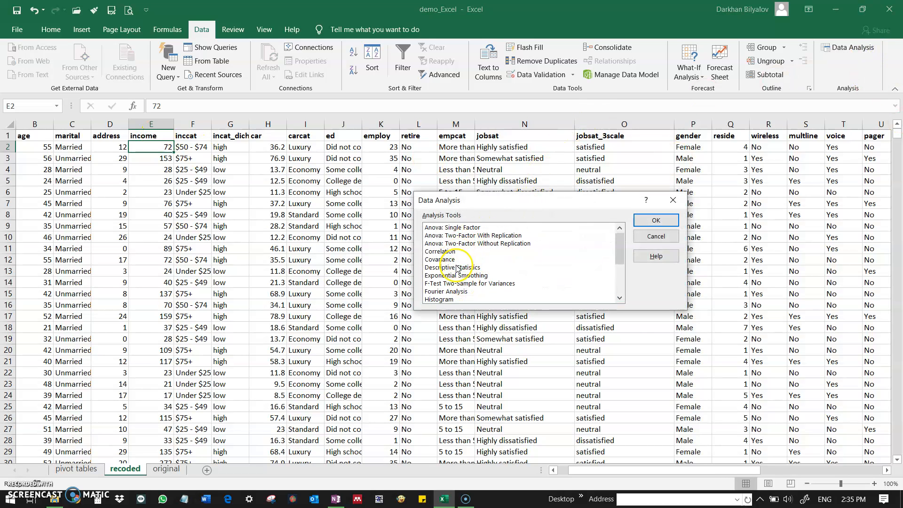
{"action": "double_click", "coordinate": [455, 268]}
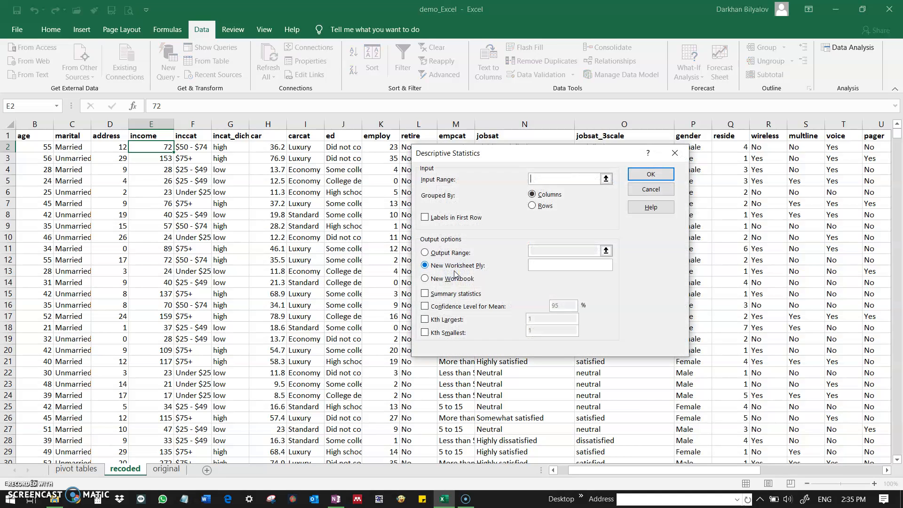
{"action": "left_click_drag", "start_coordinate": [479, 151], "coordinate": [362, 147]}
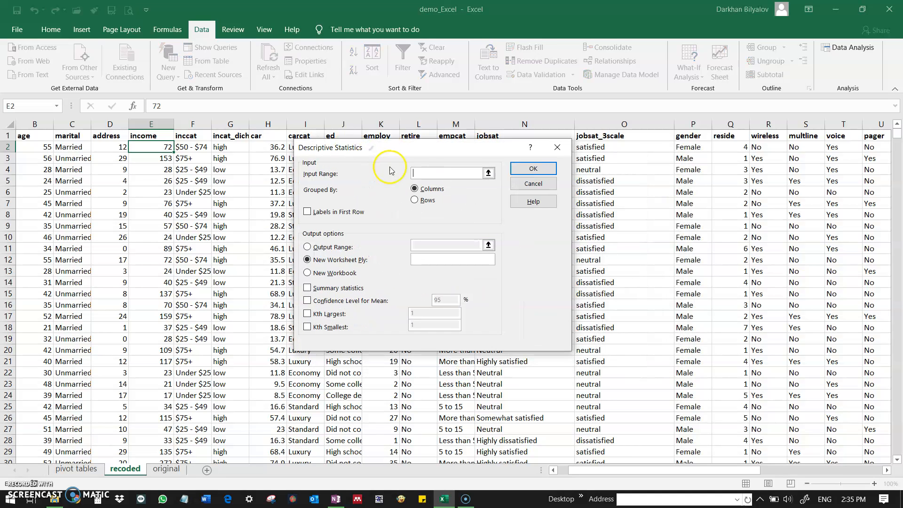
{"action": "left_click", "coordinate": [157, 138]}
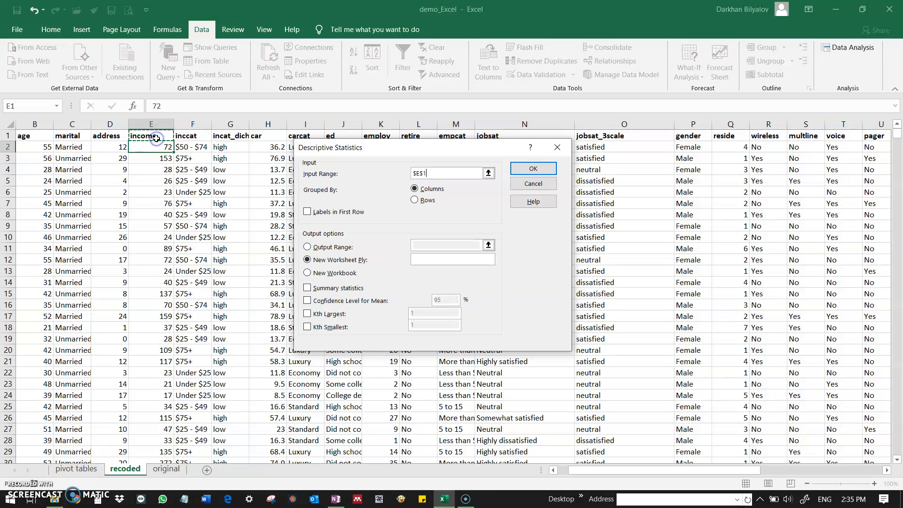
{"action": "left_click", "coordinate": [347, 174]}
{"action": "key", "text": "ctrl+shift+Down"}
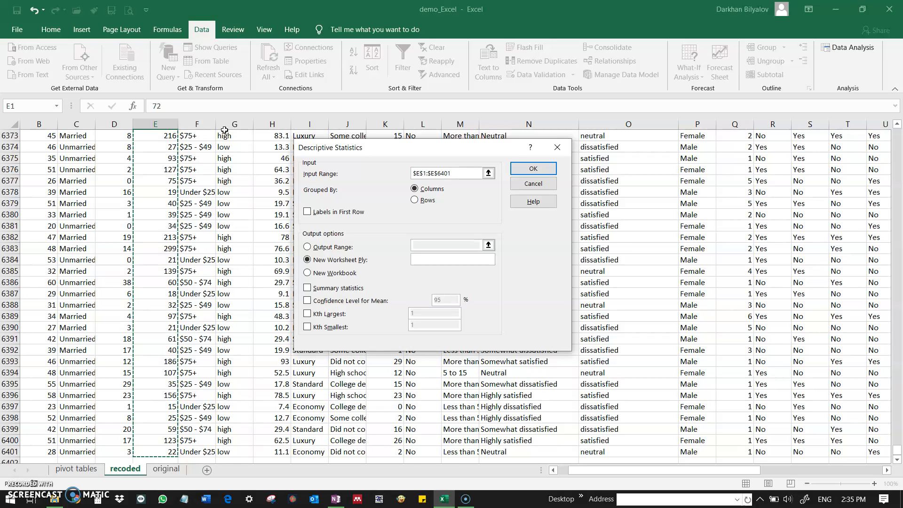
{"action": "scroll", "coordinate": [383, 297], "scroll_direction": "up", "scroll_amount": 20}
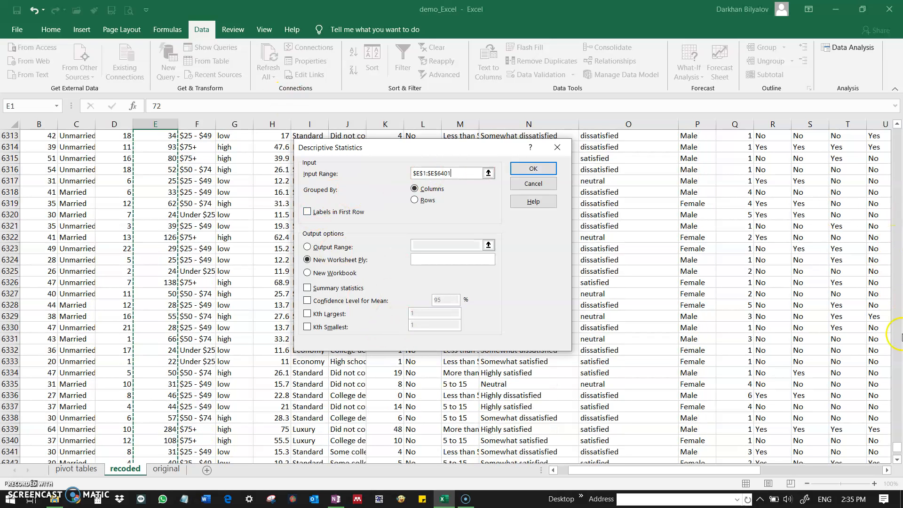
{"action": "left_click_drag", "start_coordinate": [898, 447], "coordinate": [897, 129]}
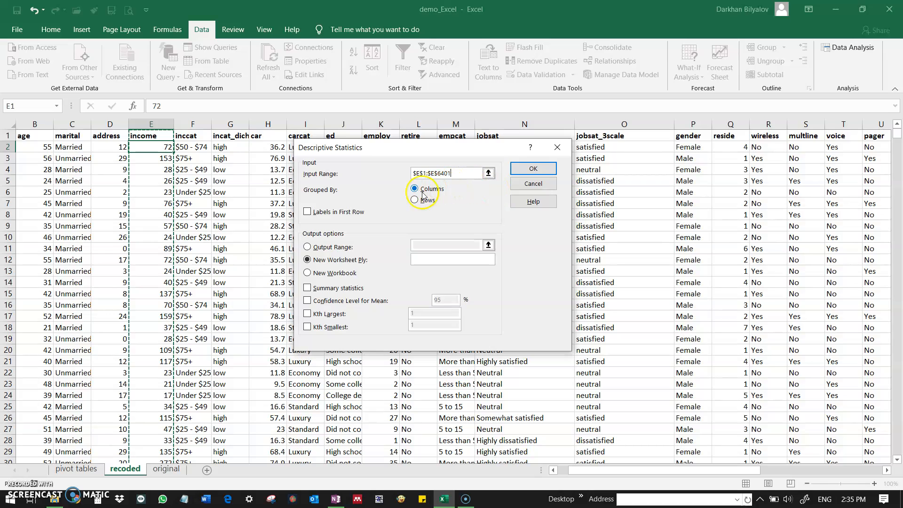
Run Descriptive Statistics on income with labels in the first row, summary statistics and a 95% confidence level for the mean, output to a new worksheet
{"action": "left_click", "coordinate": [307, 212]}
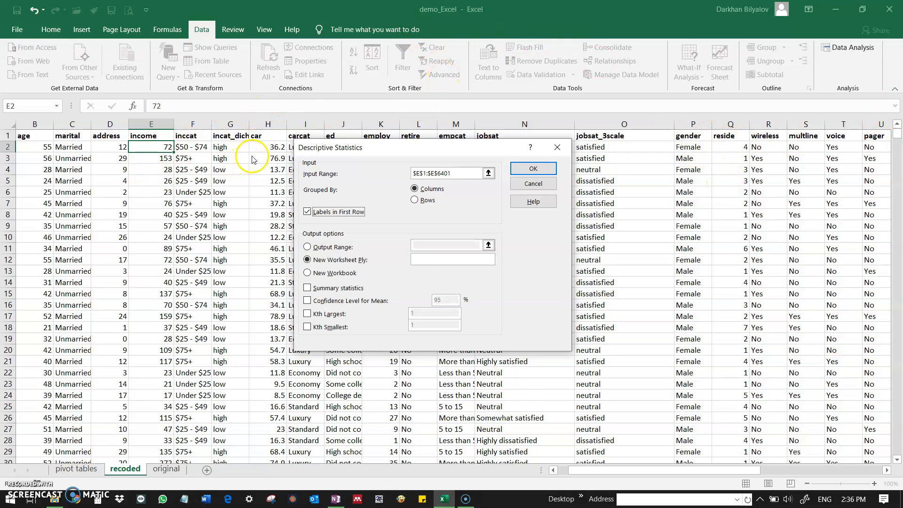
{"action": "left_click", "coordinate": [520, 174]}
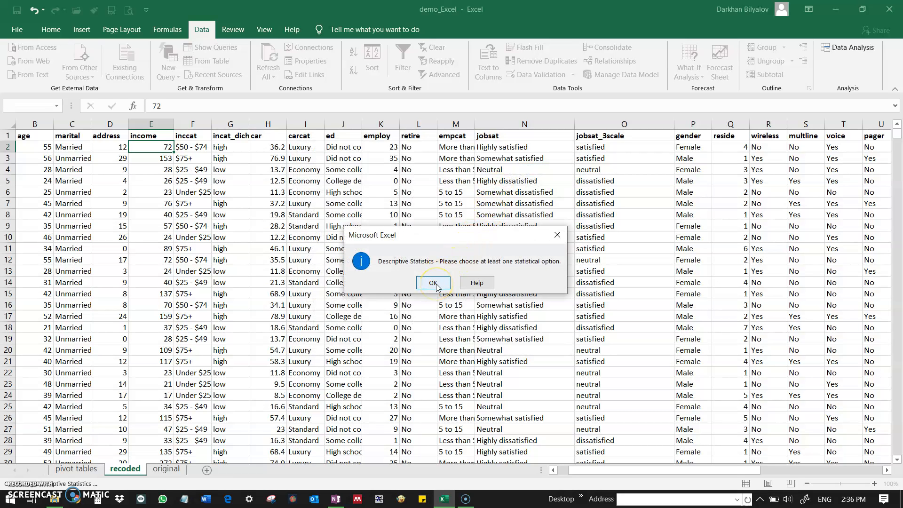
{"action": "left_click", "coordinate": [433, 283]}
{"action": "left_click", "coordinate": [337, 290]}
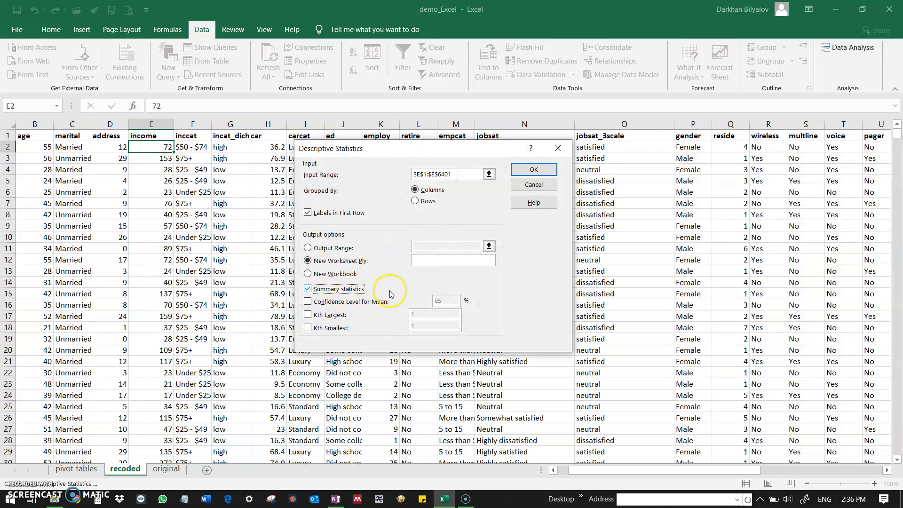
{"action": "left_click", "coordinate": [351, 304]}
{"action": "left_click", "coordinate": [532, 171]}
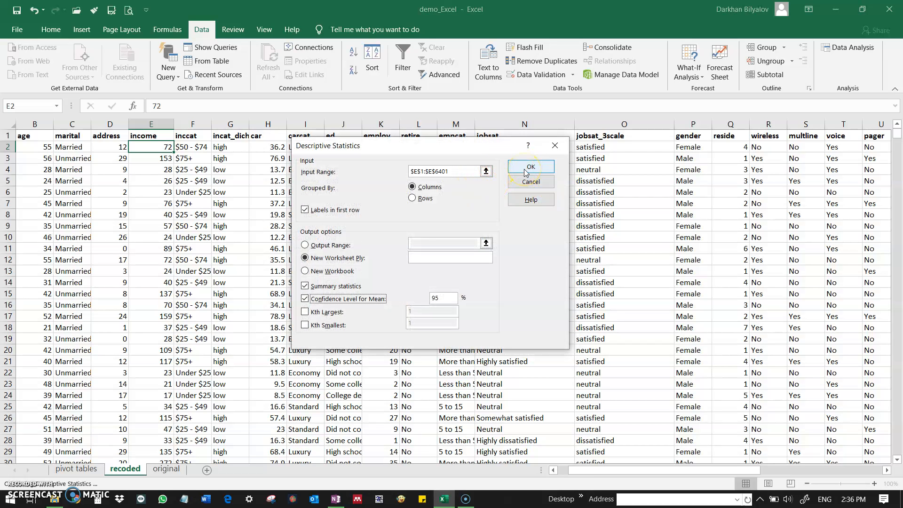
{"action": "left_click", "coordinate": [526, 172]}
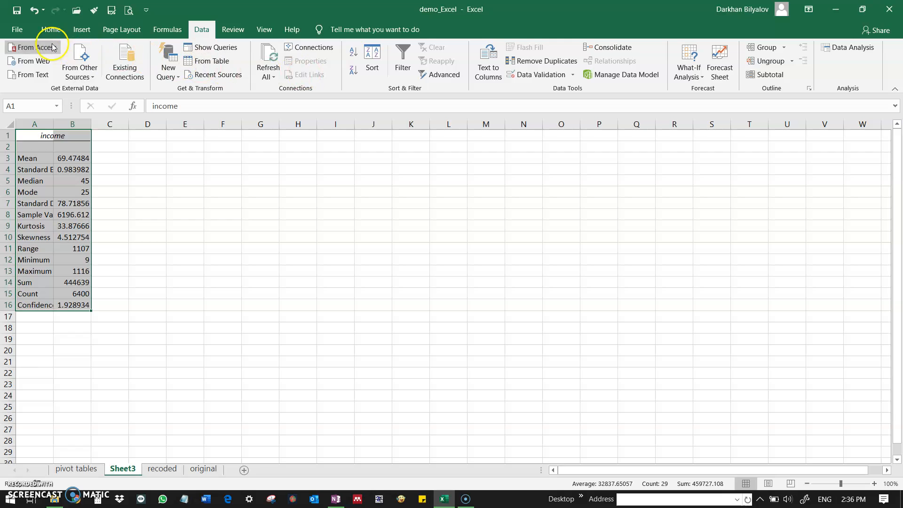
AutoFit the column widths of the income descriptive statistics output table
{"action": "left_click", "coordinate": [52, 29]}
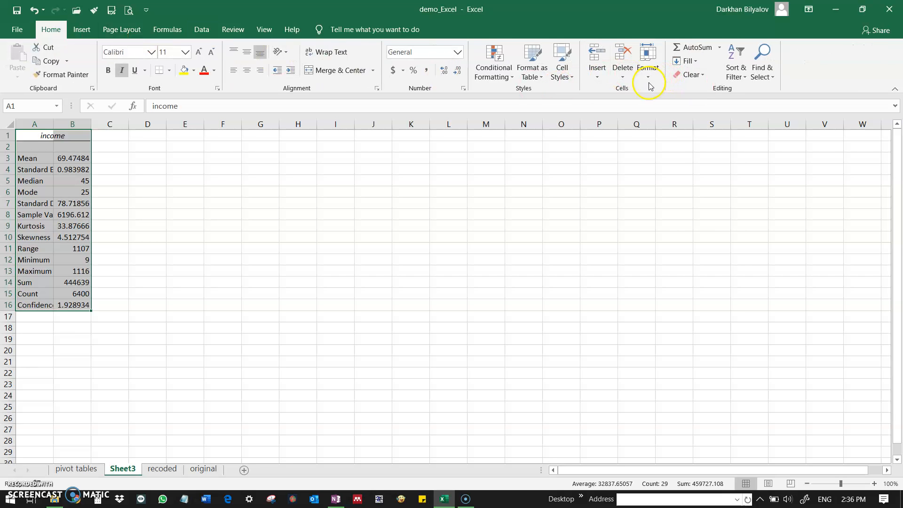
{"action": "left_click", "coordinate": [648, 71]}
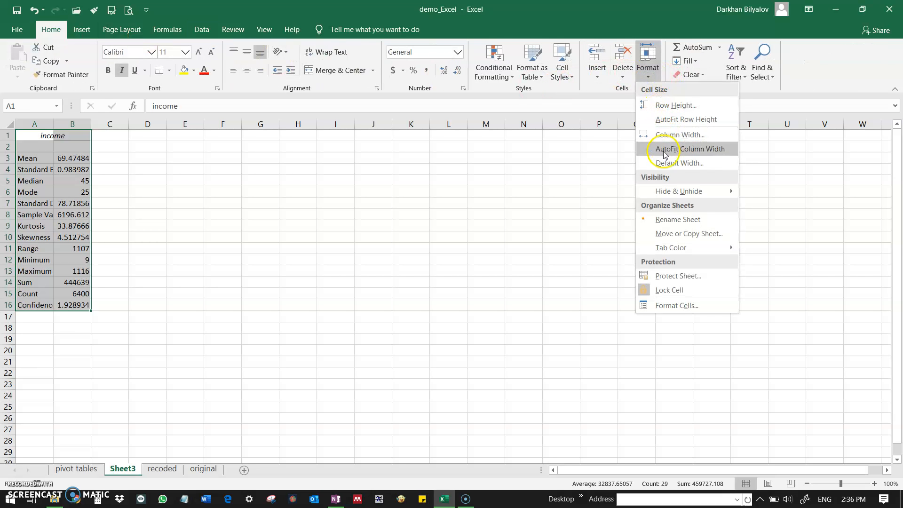
{"action": "left_click", "coordinate": [665, 153]}
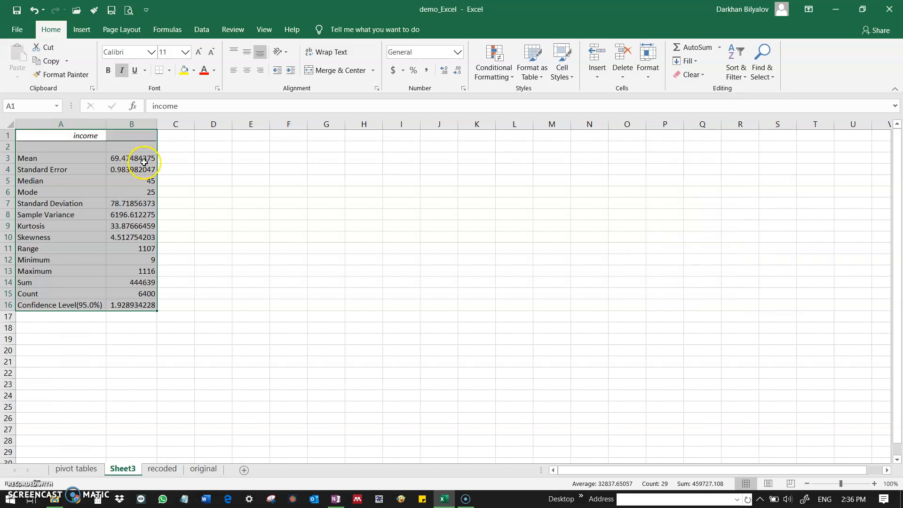
Compare the mean in the descriptive statistics output with the average of income on the pivot tables sheet
{"action": "left_click", "coordinate": [128, 147]}
{"action": "left_click", "coordinate": [125, 159]}
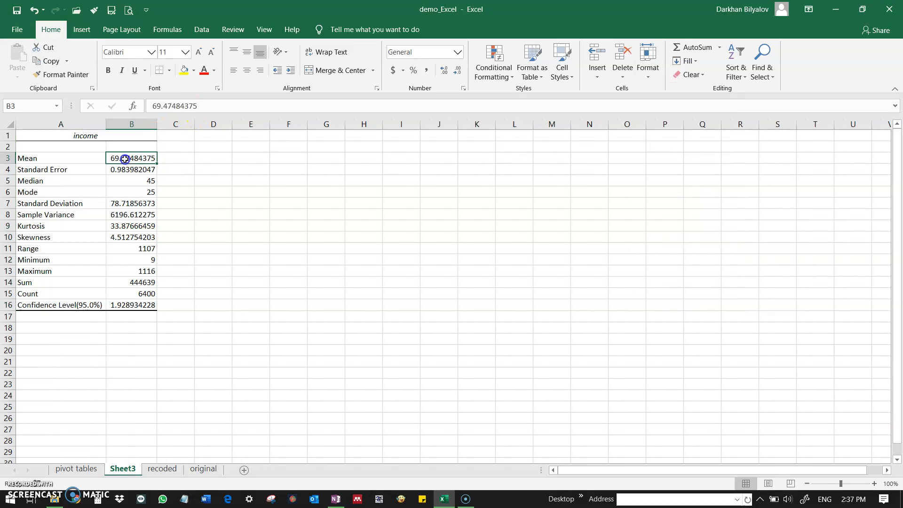
{"action": "left_click", "coordinate": [42, 159]}
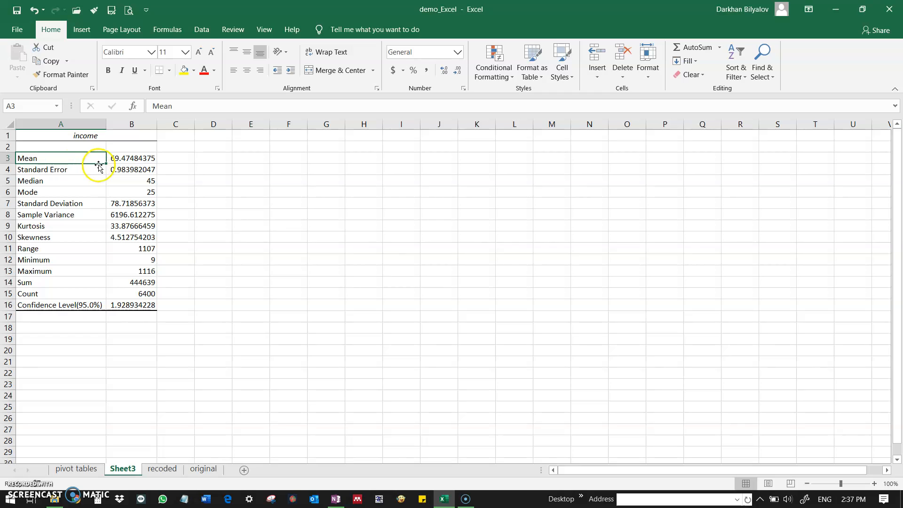
{"action": "left_click", "coordinate": [112, 159]}
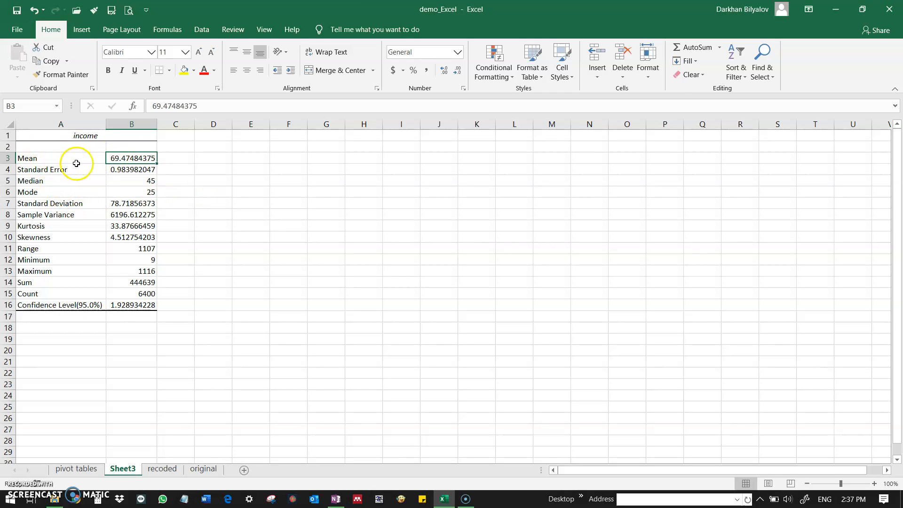
{"action": "left_click", "coordinate": [76, 469]}
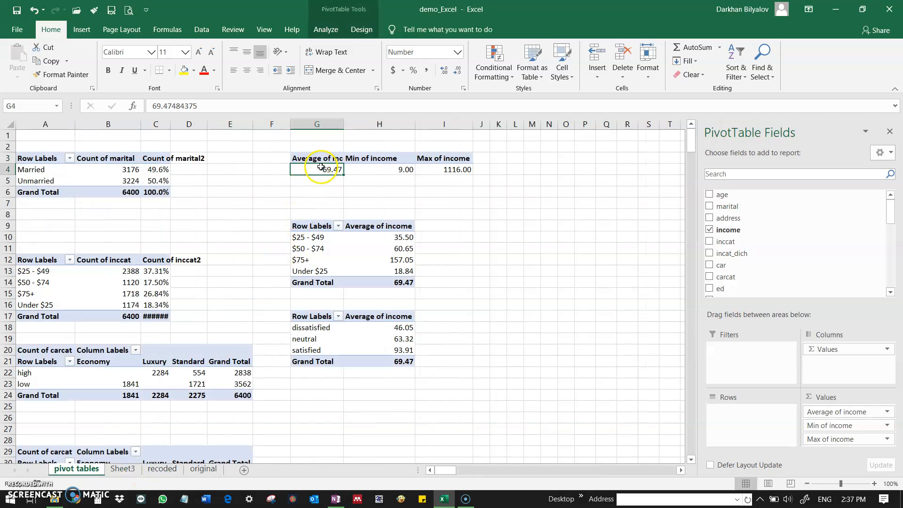
{"action": "left_click", "coordinate": [122, 469]}
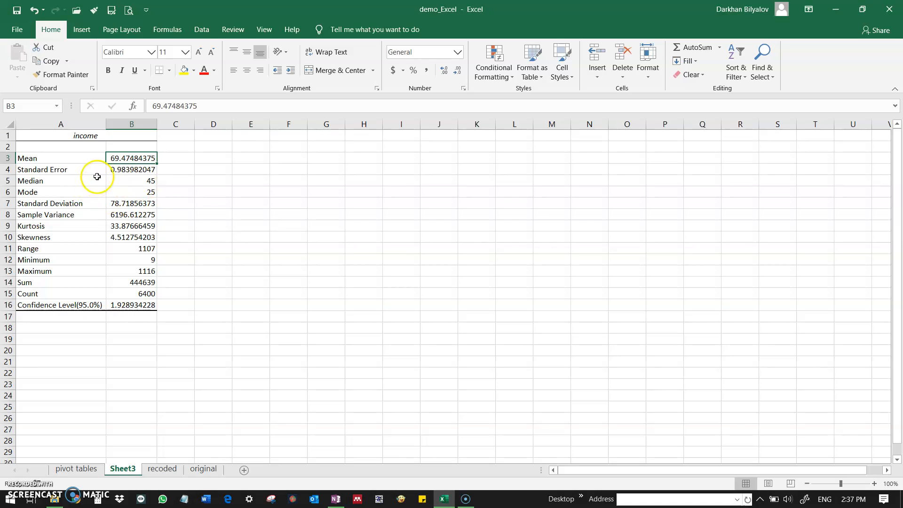
Examine the mean, standard error, median, mode and standard deviation of income in the output table on Sheet3
{"action": "key", "text": "Down"}
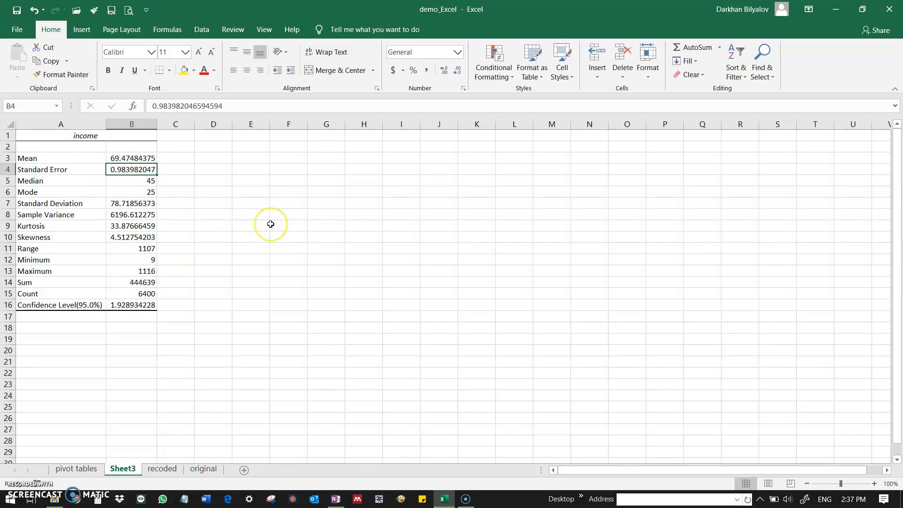
{"action": "key", "text": "Down"}
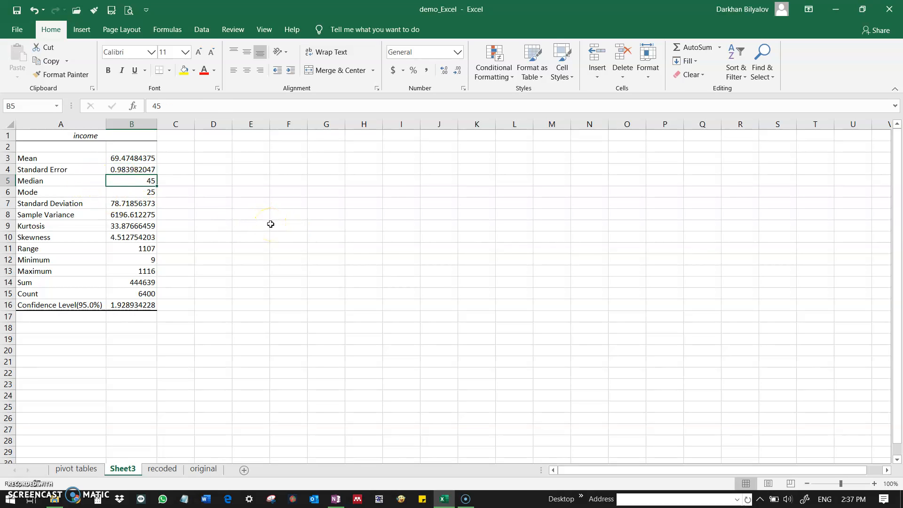
{"action": "key", "text": "Up"}
{"action": "key", "text": "Up"}
{"action": "key", "text": "Down"}
{"action": "key", "text": "Down"}
{"action": "key", "text": "Up"}
{"action": "key", "text": "Up"}
{"action": "key", "text": "Up"}
{"action": "key", "text": "Down"}
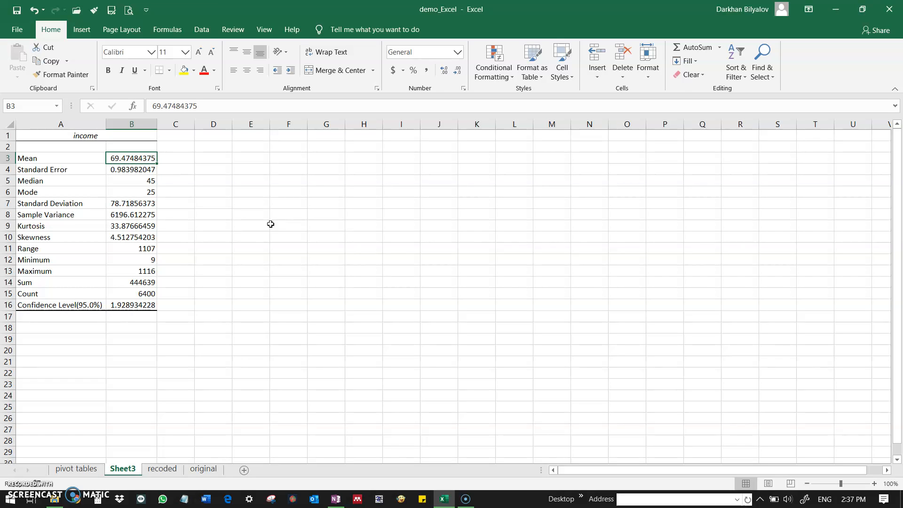
{"action": "key", "text": "Down"}
{"action": "key", "text": "Down"}
{"action": "key", "text": "Down"}
{"action": "key", "text": "Down"}
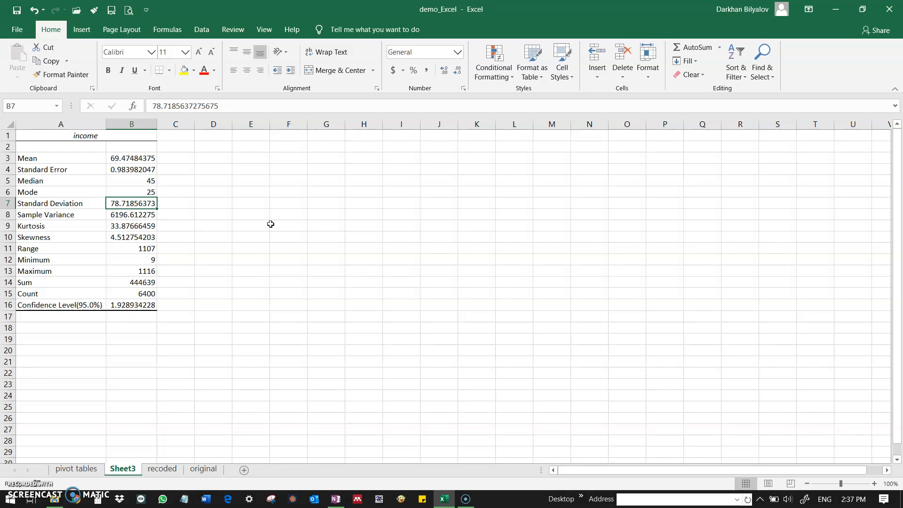
Examine the sample variance, kurtosis, skewness and range of income in the output table
{"action": "key", "text": "Down"}
{"action": "key", "text": "Down"}
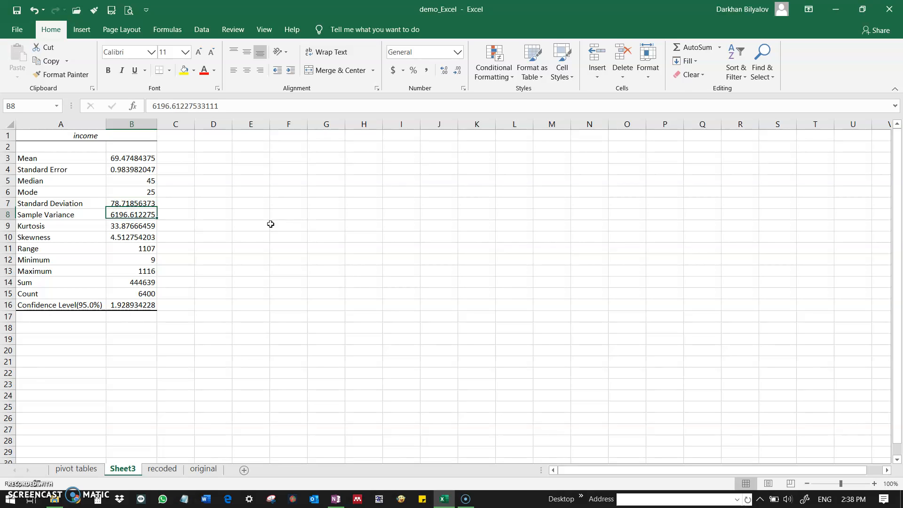
{"action": "key", "text": "Down"}
{"action": "key", "text": "Down"}
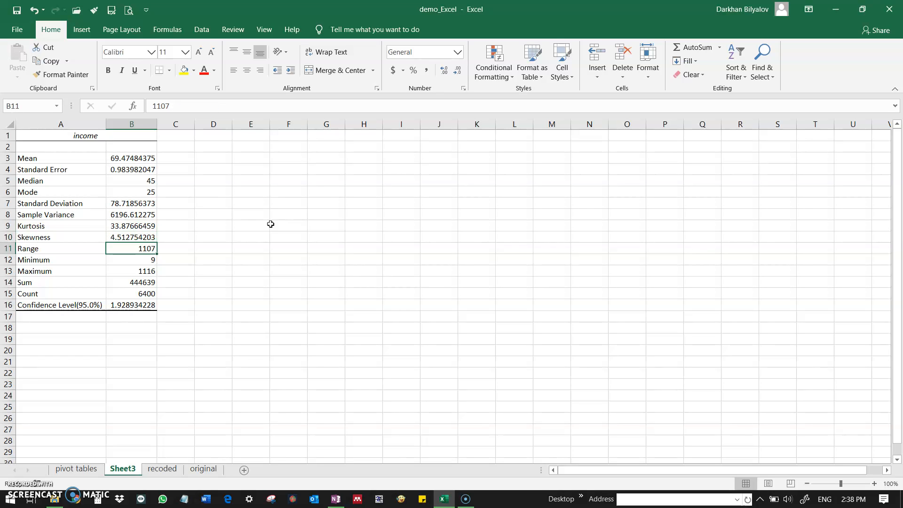
{"action": "key", "text": "Up"}
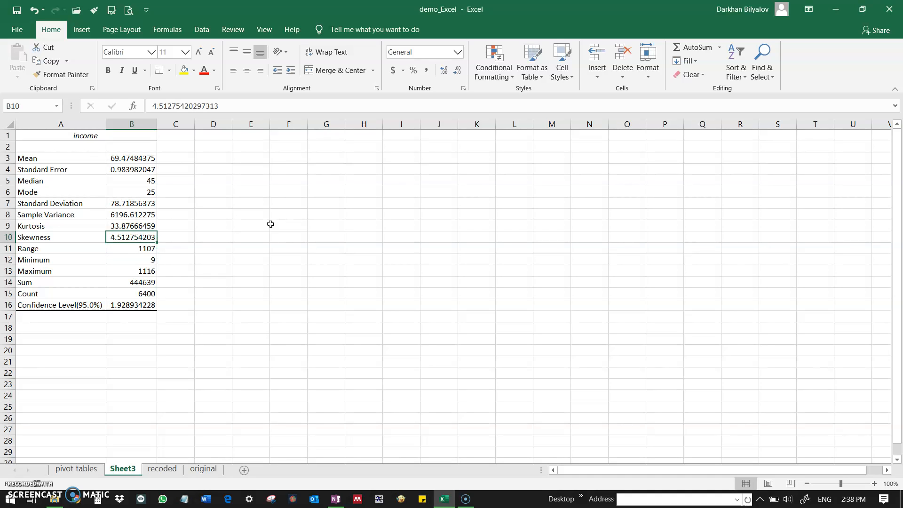
{"action": "key", "text": "Down"}
{"action": "key", "text": "Down"}
{"action": "key", "text": "Down"}
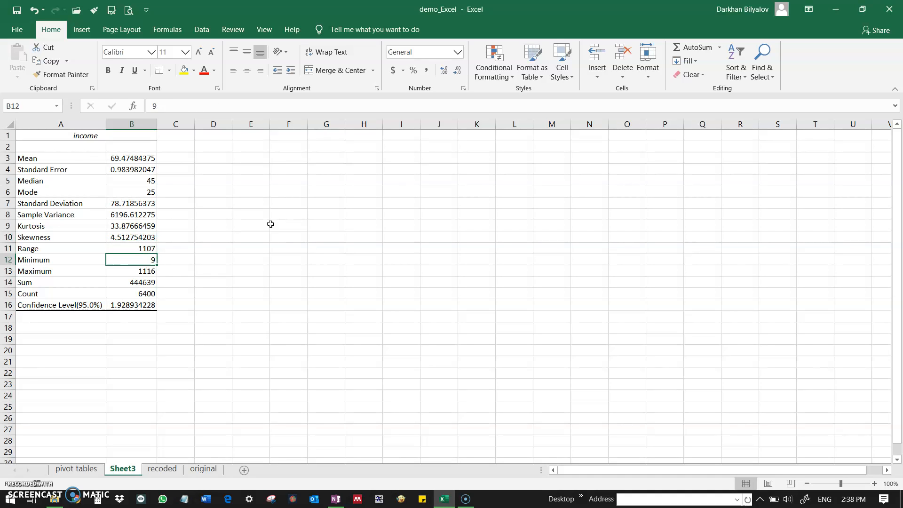
{"action": "key", "text": "Up"}
{"action": "key", "text": "Down"}
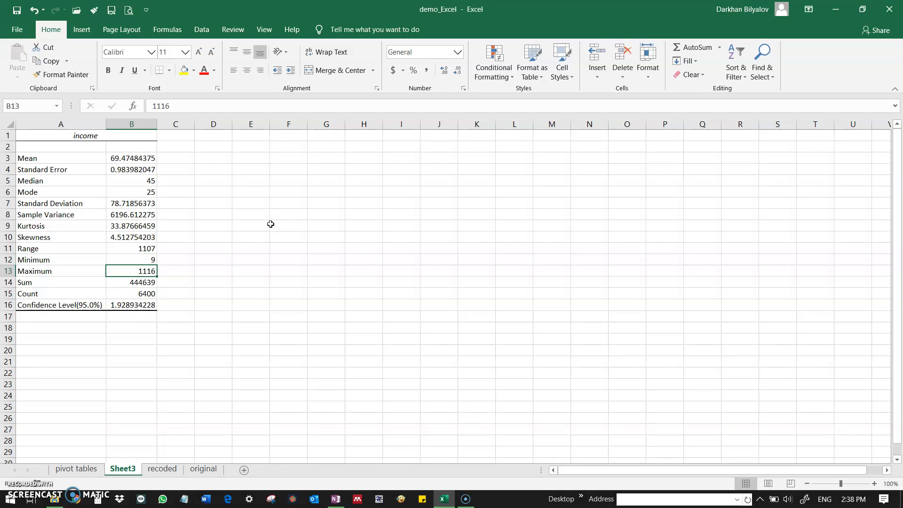
Examine the minimum, maximum, sum, count and 95% confidence level of income in the output table
{"action": "key", "text": "Up"}
{"action": "key", "text": "Down"}
{"action": "key", "text": "Up"}
{"action": "key", "text": "Down"}
{"action": "key", "text": "Up"}
{"action": "key", "text": "Down"}
{"action": "key", "text": "Up"}
{"action": "key", "text": "Down"}
{"action": "key", "text": "Down"}
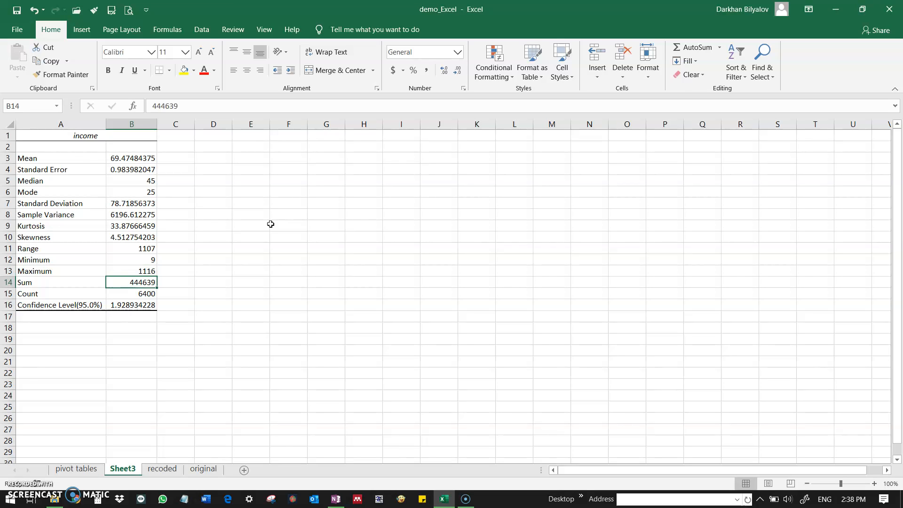
{"action": "key", "text": "Down"}
{"action": "key", "text": "Down"}
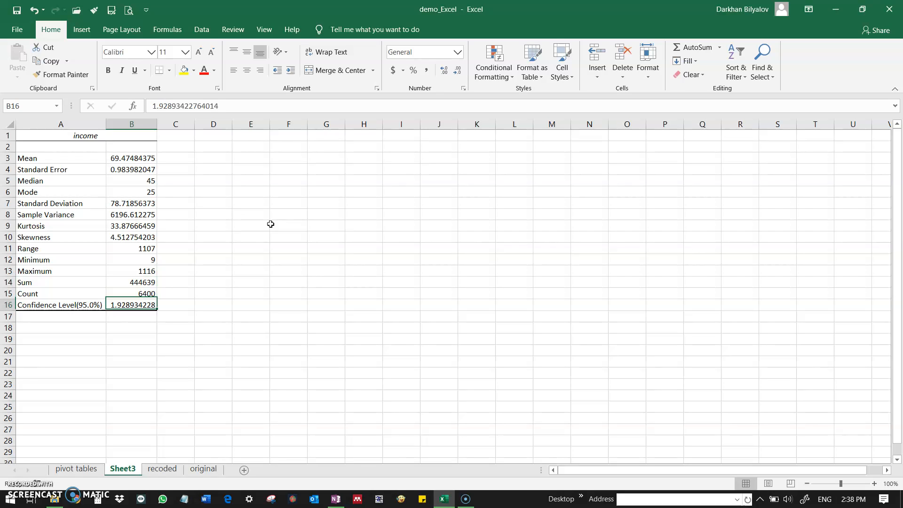
{"action": "key", "text": "Up"}
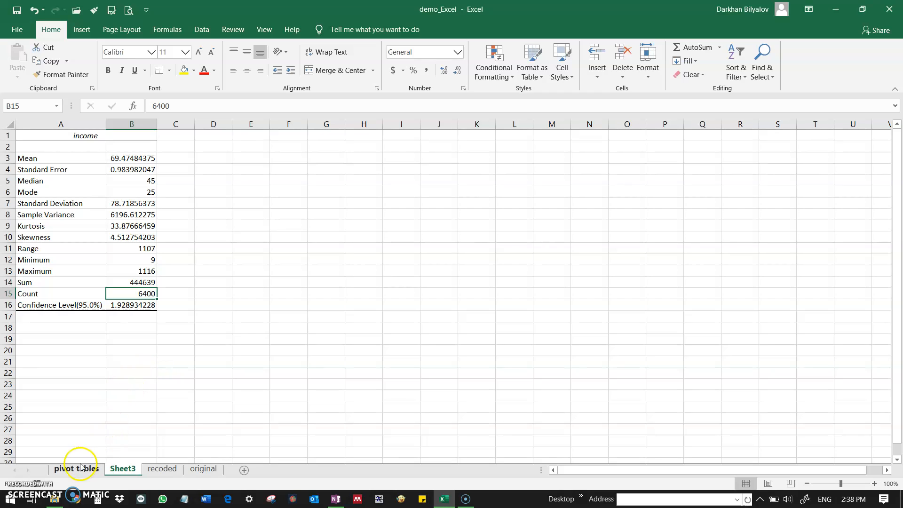
Rename the Sheet3 worksheet as "decriptive"
{"action": "left_click_drag", "start_coordinate": [121, 469], "coordinate": [154, 470]}
{"action": "type", "text": "decri"}
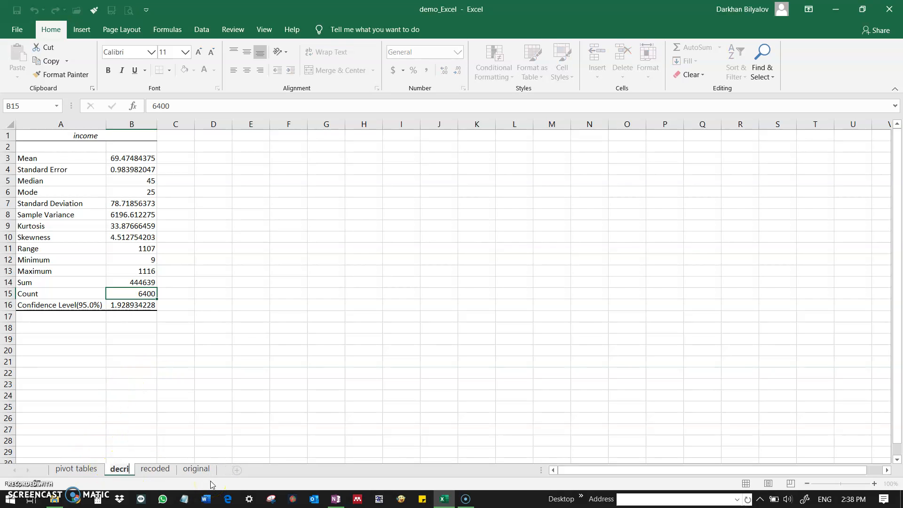
{"action": "key", "text": "BackSpace"}
{"action": "key", "text": "BackSpace"}
{"action": "type", "text": "ipyit"}
{"action": "key", "text": "BackSpace"}
{"action": "key", "text": "BackSpace"}
{"action": "key", "text": "BackSpace"}
{"action": "type", "text": "tive"}
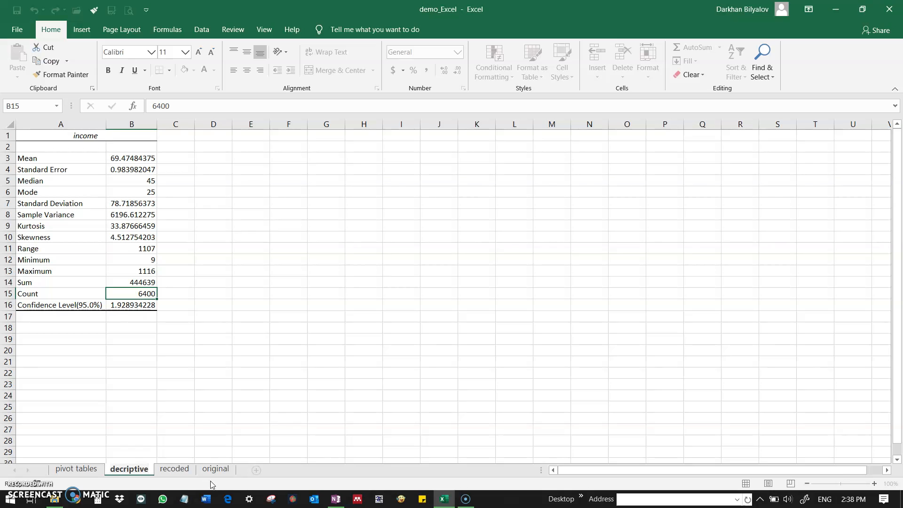
{"action": "key", "text": "Return"}
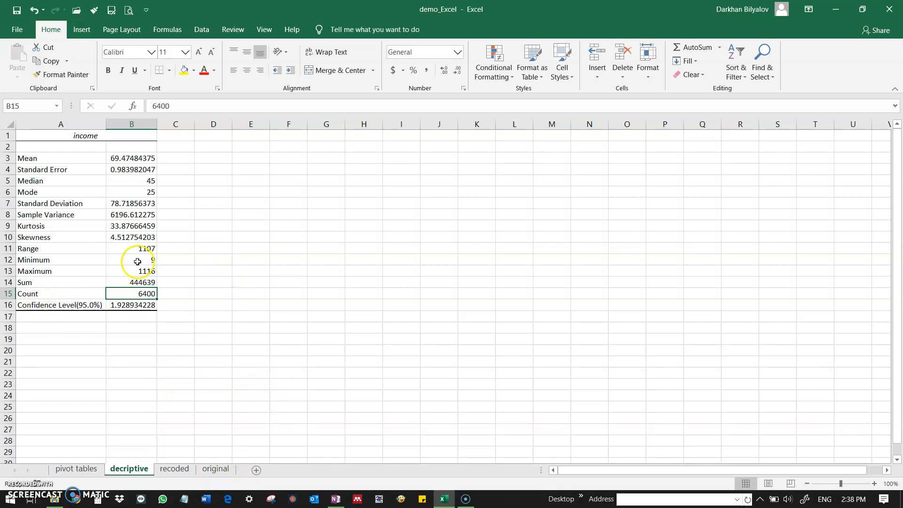
Look through the pivot tables, recoded and original worksheets to review how the workbook is organised
{"action": "left_click", "coordinate": [77, 469]}
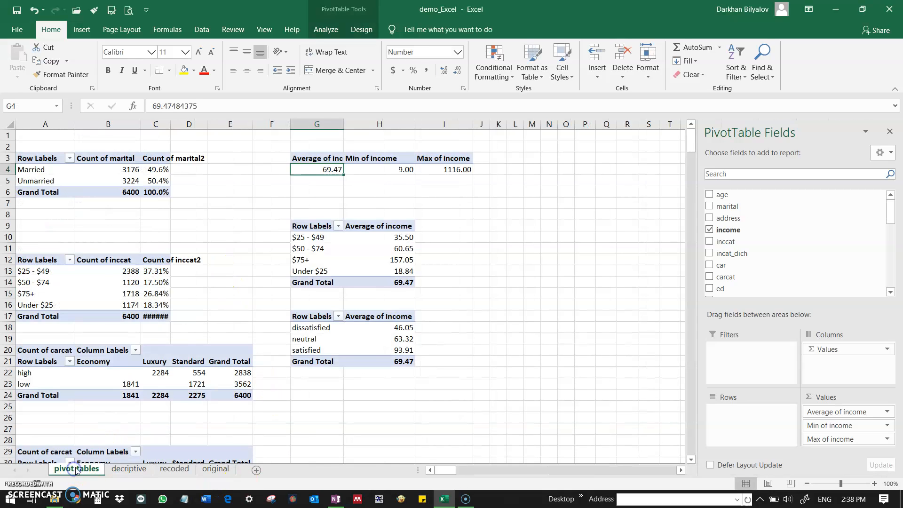
{"action": "left_click", "coordinate": [174, 469]}
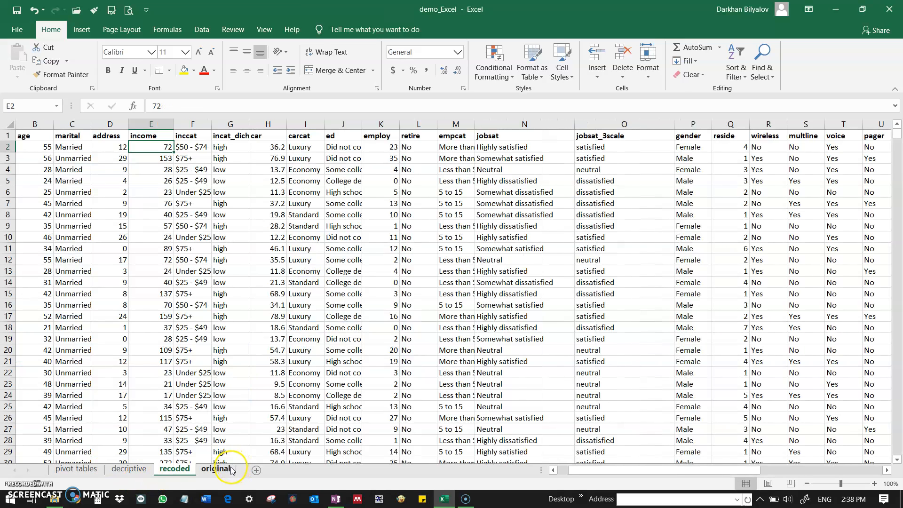
{"action": "left_click", "coordinate": [216, 469]}
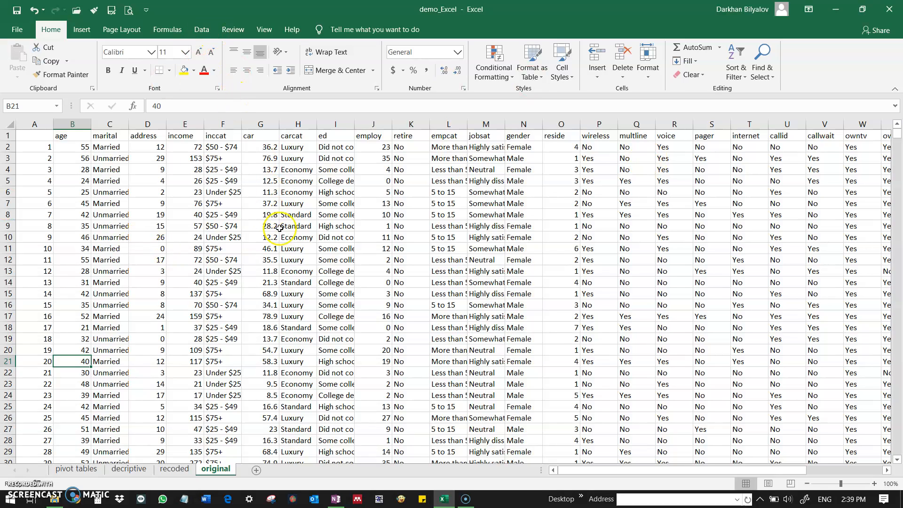
{"action": "left_click", "coordinate": [301, 194]}
{"action": "scroll", "coordinate": [343, 198], "scroll_direction": "down", "scroll_amount": 4}
{"action": "scroll", "coordinate": [376, 200], "scroll_direction": "up", "scroll_amount": 4}
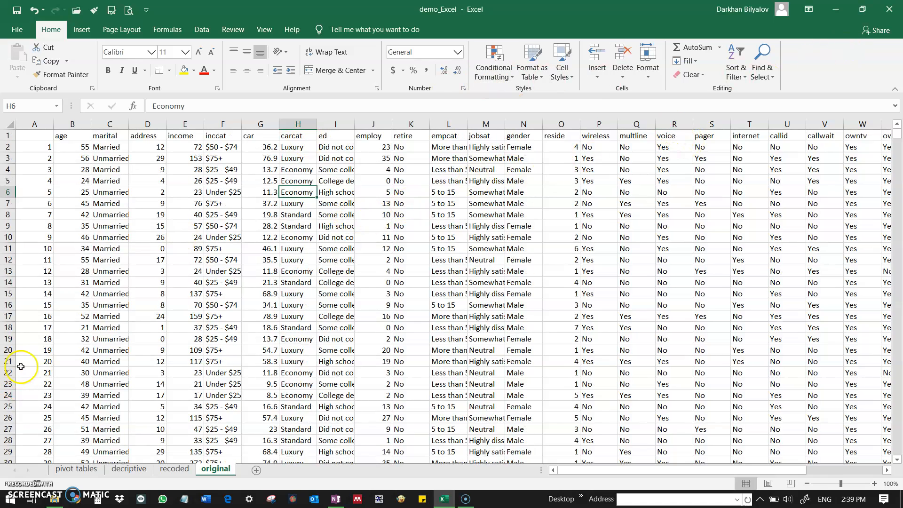
Highlight blocks of the original data starting at the marital header, ending with the marital through car columns selected
{"action": "left_click_drag", "start_coordinate": [110, 135], "coordinate": [342, 464]}
{"action": "scroll", "coordinate": [201, 262], "scroll_direction": "up", "scroll_amount": 20}
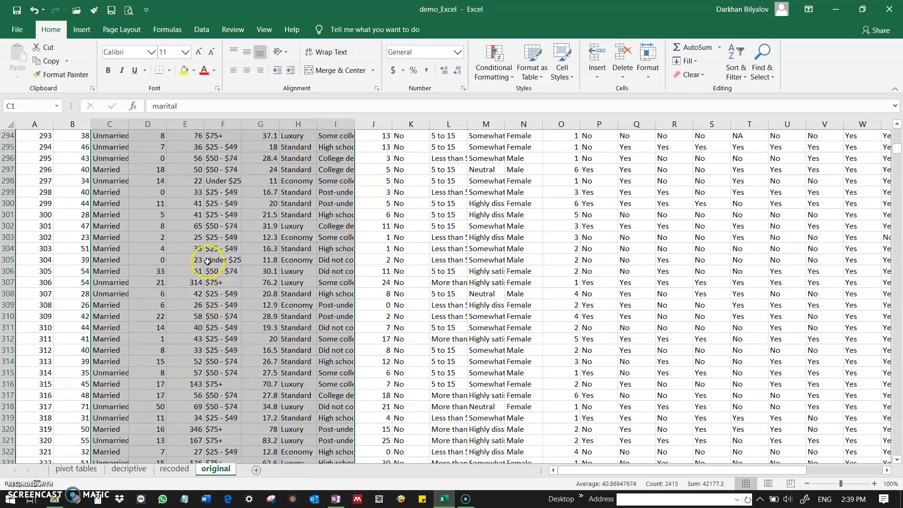
{"action": "left_click", "coordinate": [194, 262]}
{"action": "scroll", "coordinate": [179, 244], "scroll_direction": "up", "scroll_amount": 20}
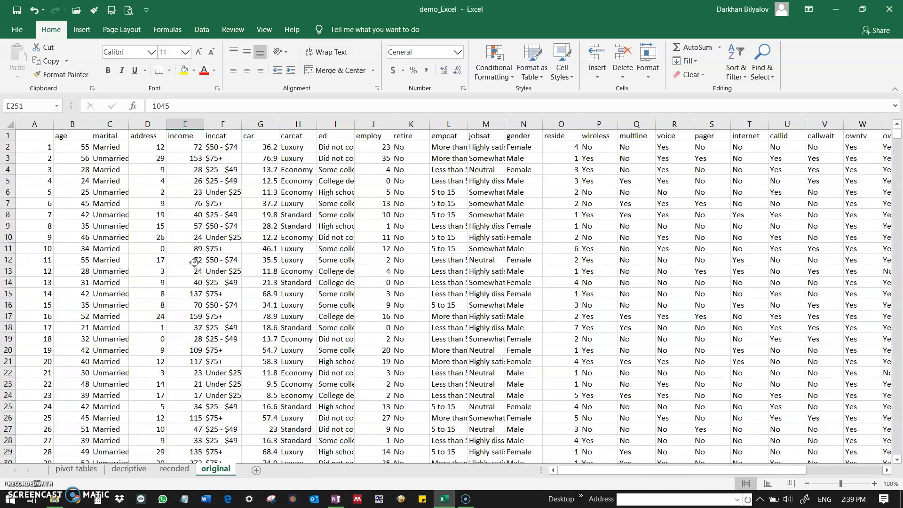
{"action": "left_click_drag", "start_coordinate": [118, 140], "coordinate": [260, 442]}
{"action": "scroll", "coordinate": [232, 343], "scroll_direction": "up", "scroll_amount": 20}
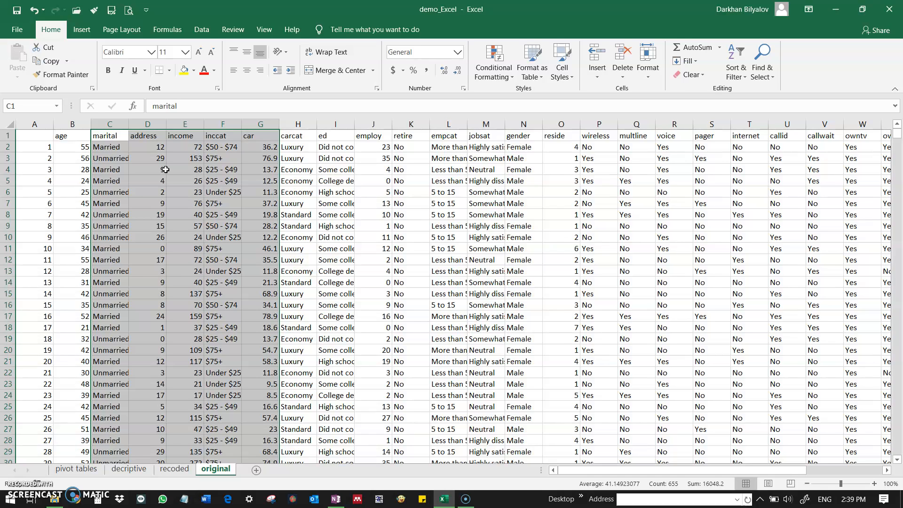
Create a copy of the recoded worksheet and place it before the pivot tables sheet
{"action": "left_click", "coordinate": [75, 470]}
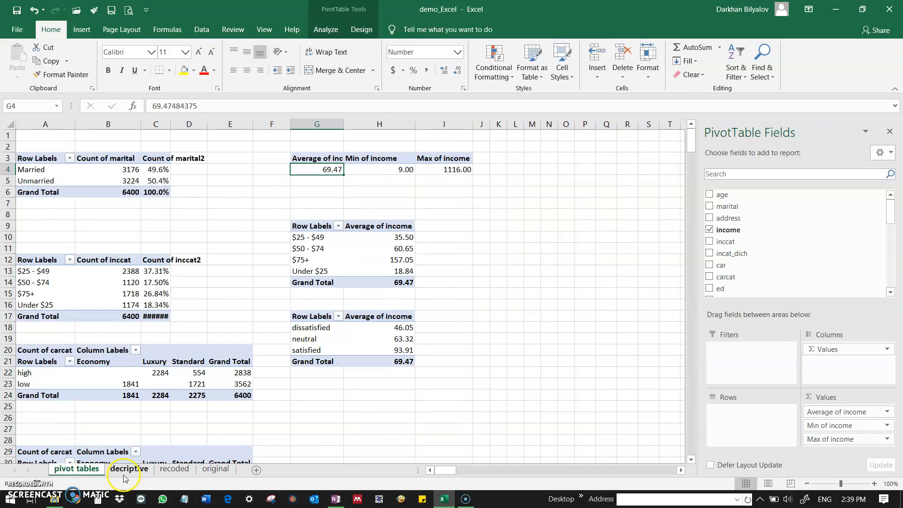
{"action": "left_click", "coordinate": [125, 472]}
{"action": "left_click", "coordinate": [169, 469]}
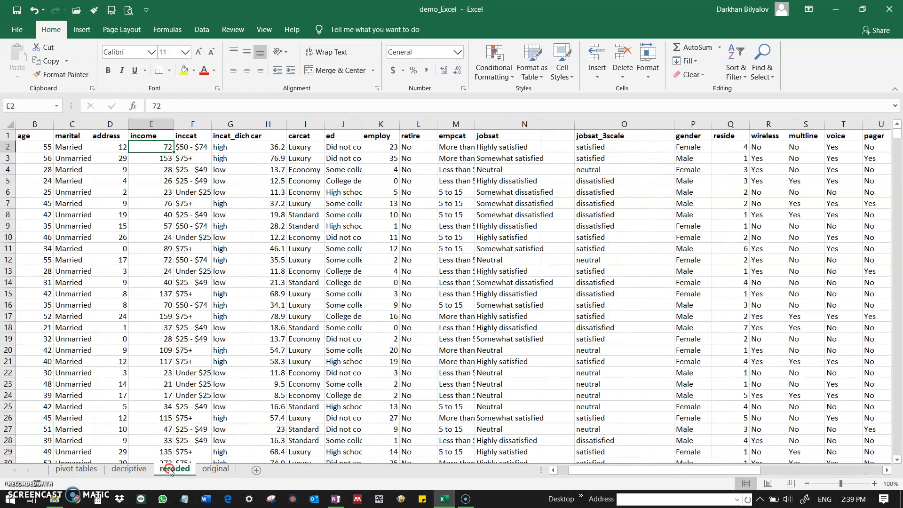
{"action": "right_click", "coordinate": [171, 472]}
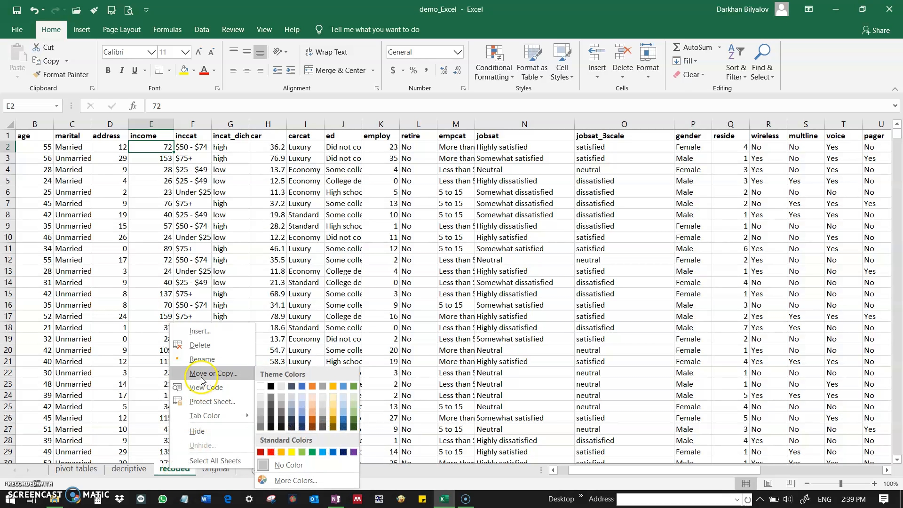
{"action": "left_click", "coordinate": [202, 375]}
{"action": "left_click", "coordinate": [110, 423]}
{"action": "left_click", "coordinate": [209, 442]}
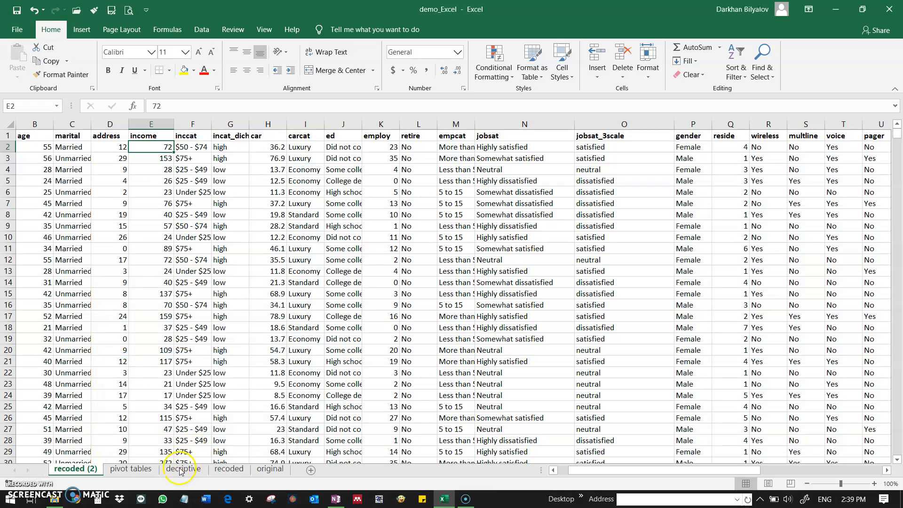
Rename the copied recoded worksheet as "stats analysis"
{"action": "double_click", "coordinate": [70, 470]}
{"action": "type", "text": "s"}
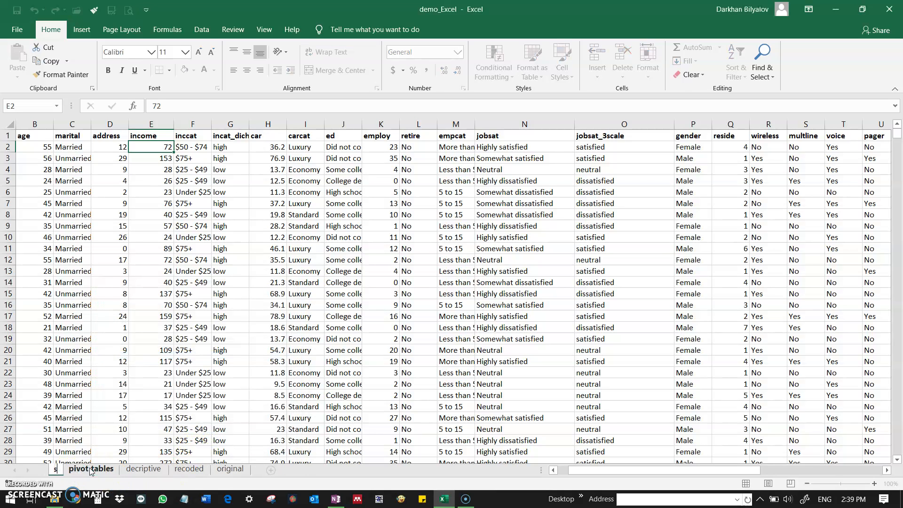
{"action": "type", "text": "tats analysis"}
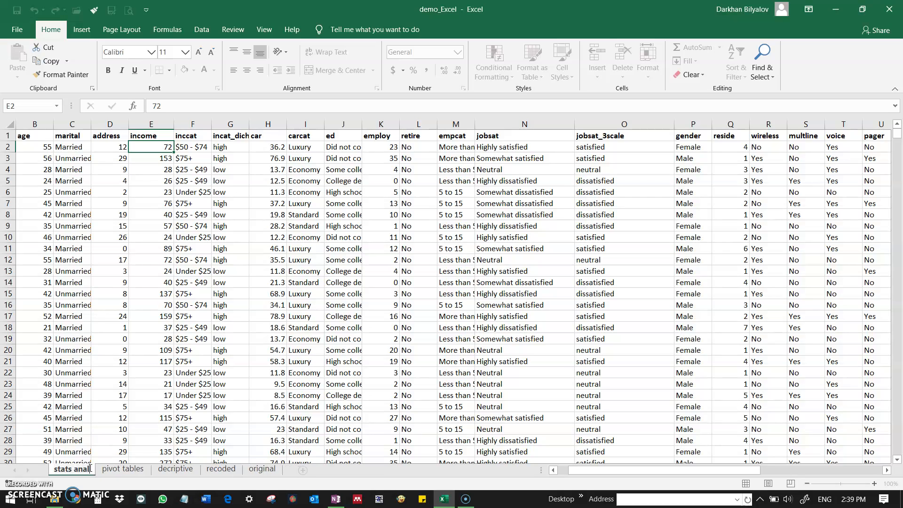
{"action": "key", "text": "Return"}
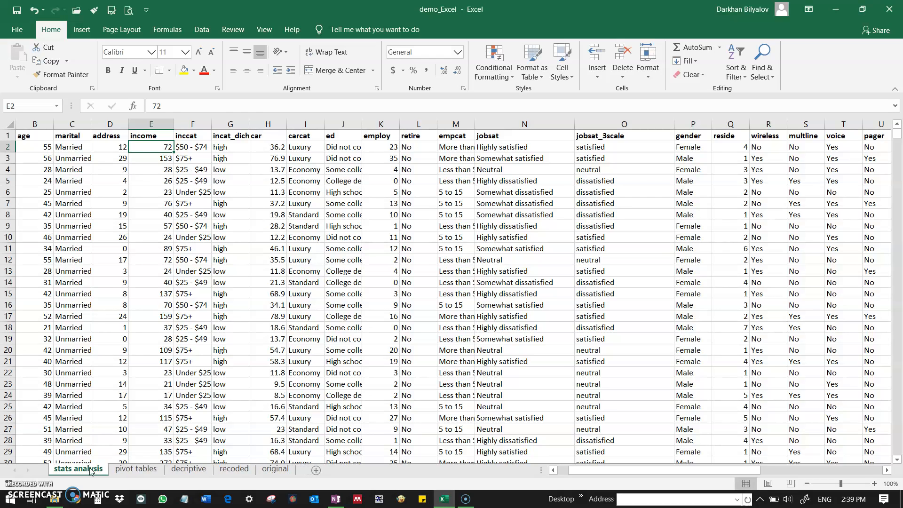
Insert four blank columns before the age column on the stats analysis sheet
{"action": "left_click", "coordinate": [144, 169]}
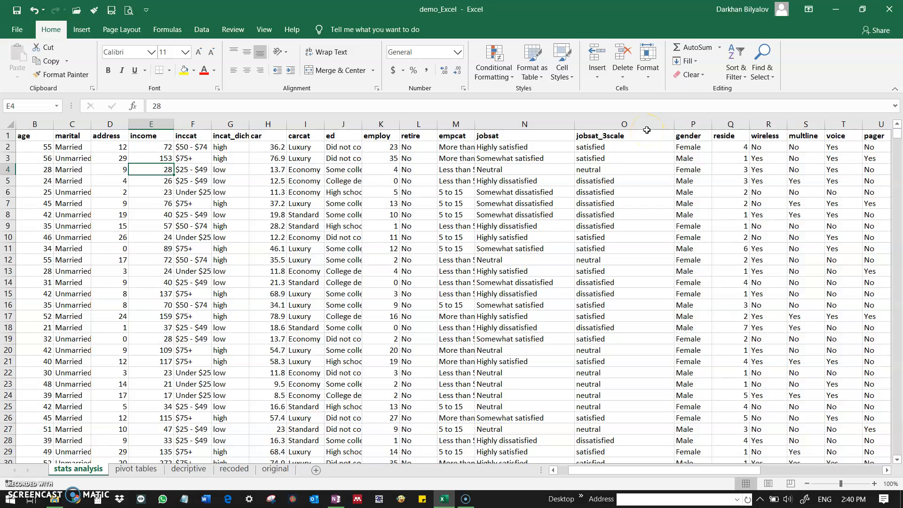
{"action": "left_click", "coordinate": [392, 149]}
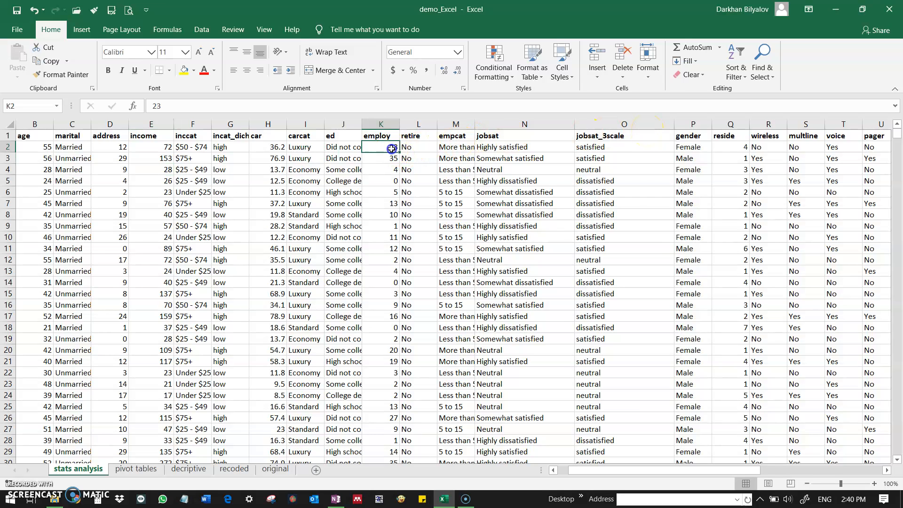
{"action": "left_click", "coordinate": [380, 125]}
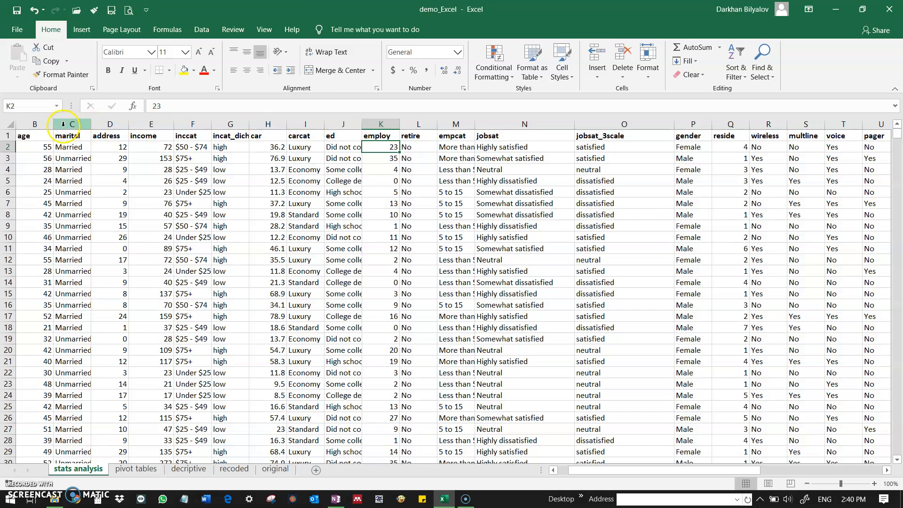
{"action": "mouse_move", "coordinate": [23, 124]}
{"action": "left_mouse_down"}
{"action": "mouse_move", "coordinate": [171, 124]}
{"action": "mouse_move", "coordinate": [156, 126]}
{"action": "left_mouse_up"}
{"action": "right_click", "coordinate": [156, 126]}
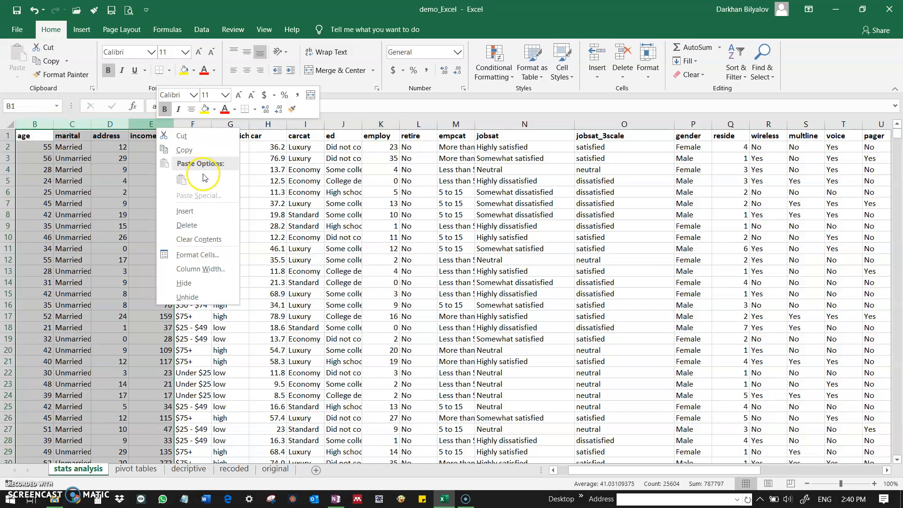
{"action": "left_click", "coordinate": [191, 213]}
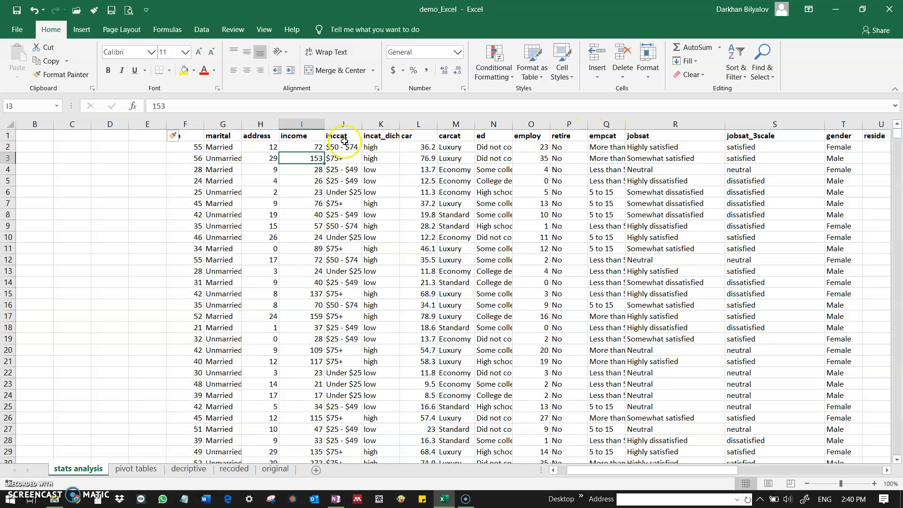
Copy the whole income column, including its header, into the blank column B starting at B1
{"action": "left_click", "coordinate": [301, 137]}
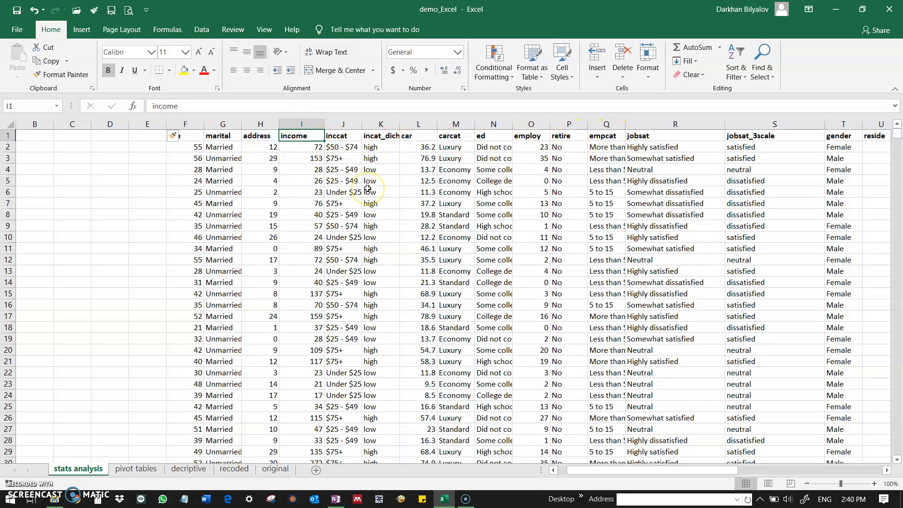
{"action": "key", "text": "ctrl+shift+Down"}
{"action": "key", "text": "ctrl+c"}
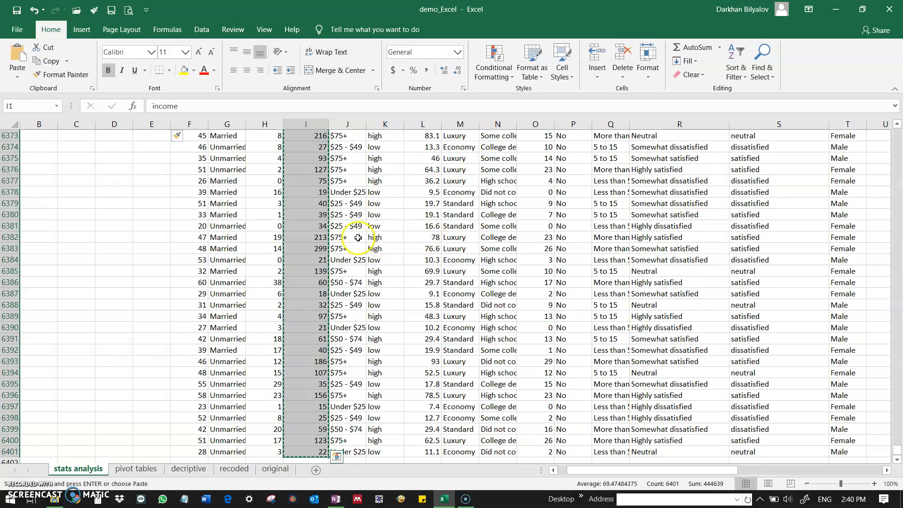
{"action": "scroll", "coordinate": [357, 221], "scroll_direction": "up", "scroll_amount": 20}
{"action": "scroll", "coordinate": [352, 215], "scroll_direction": "up", "scroll_amount": 20}
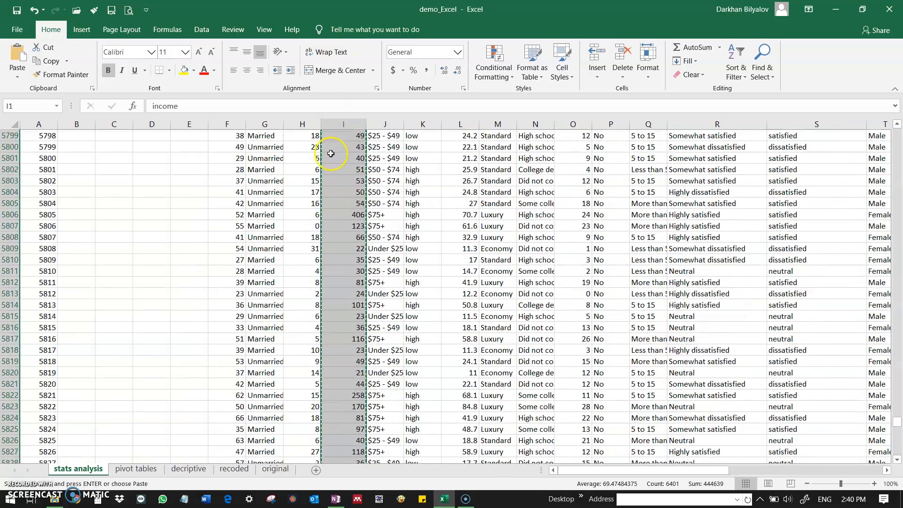
{"action": "scroll", "coordinate": [328, 172], "scroll_direction": "up", "scroll_amount": 20}
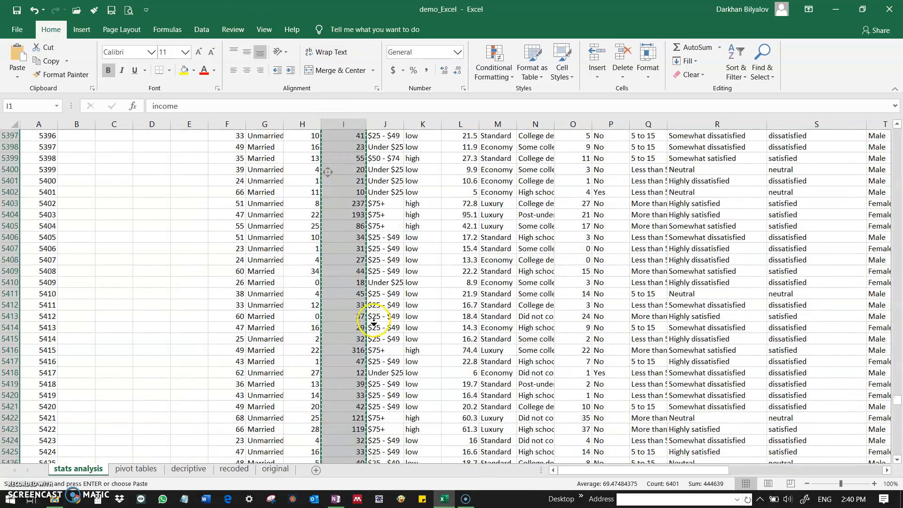
{"action": "left_click_drag", "start_coordinate": [896, 404], "coordinate": [896, 131]}
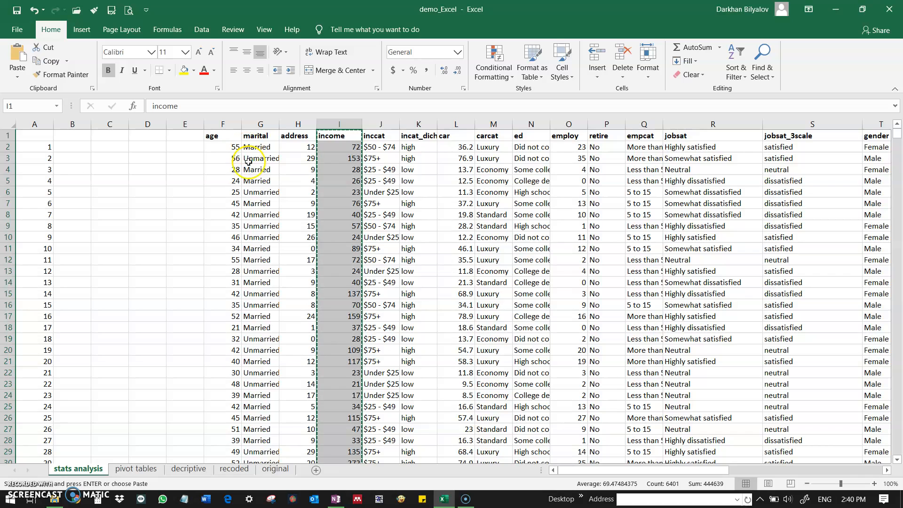
{"action": "left_click", "coordinate": [77, 137]}
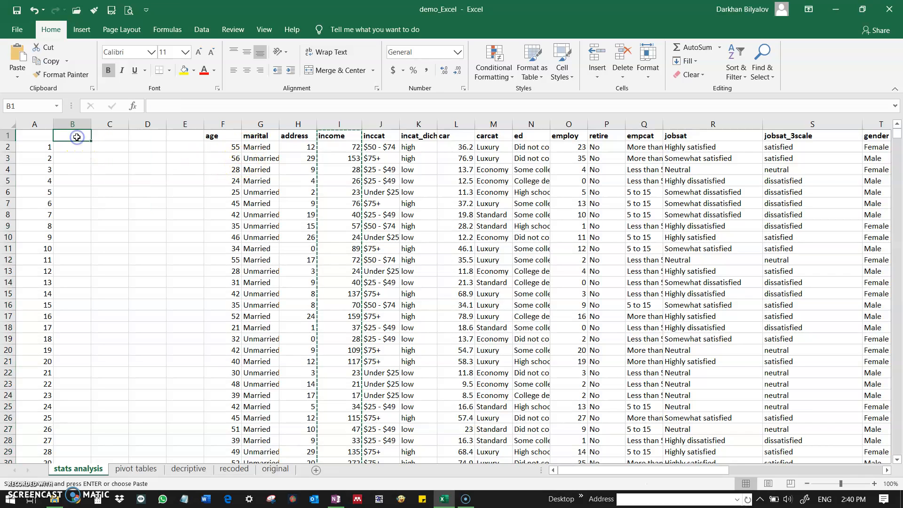
{"action": "key", "text": "ctrl+v"}
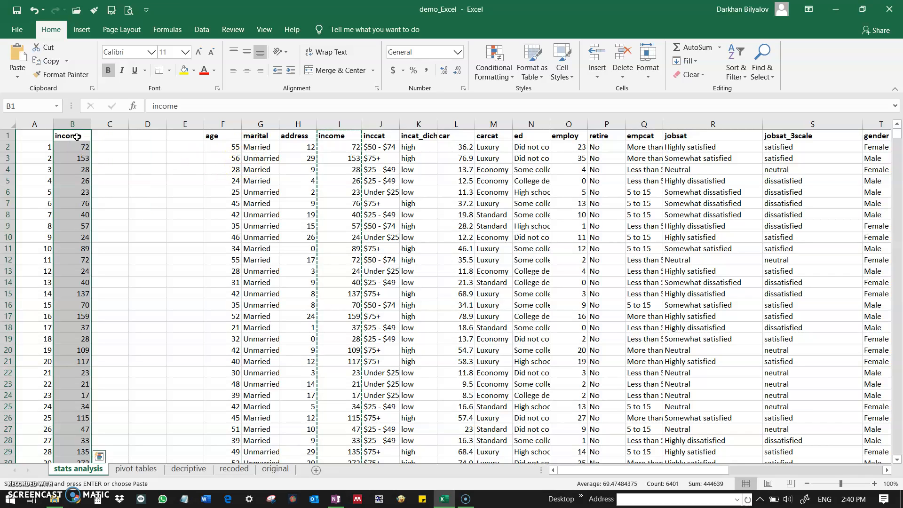
Move the age column into column C, next to the copied income data
{"action": "left_click", "coordinate": [225, 126]}
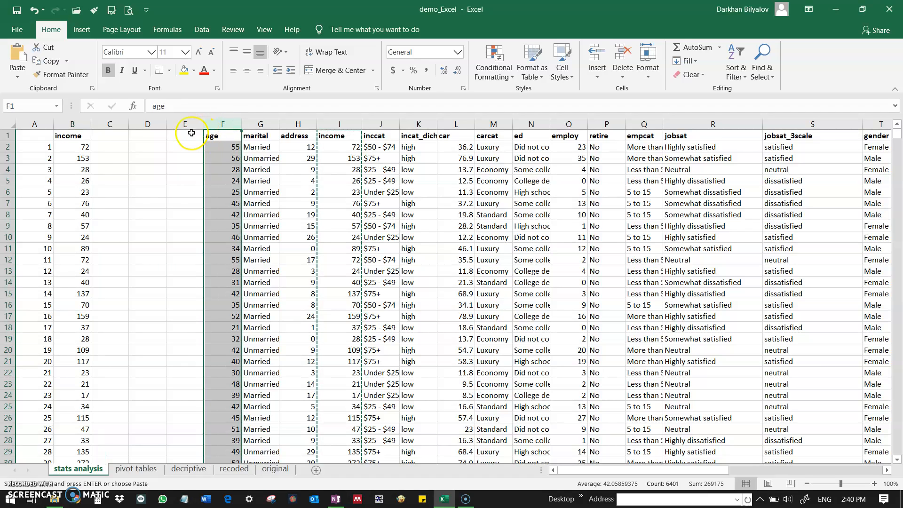
{"action": "key", "text": "ctrl+c"}
{"action": "left_click", "coordinate": [109, 141]}
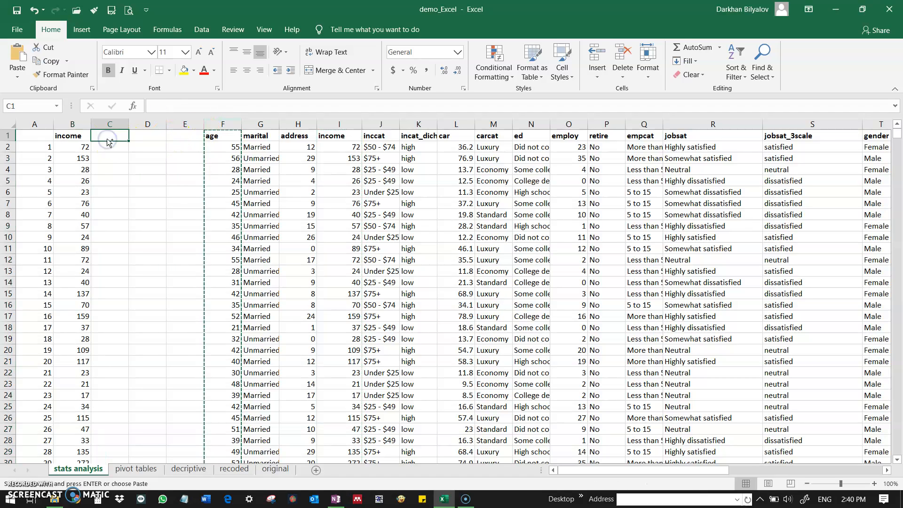
{"action": "key", "text": "ctrl+v"}
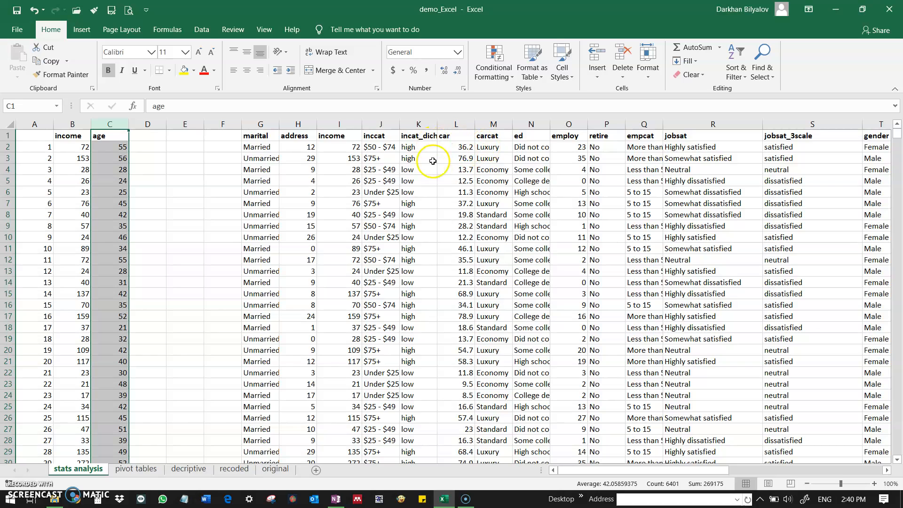
Move the employ column into column D, next to the age data
{"action": "left_click", "coordinate": [570, 136]}
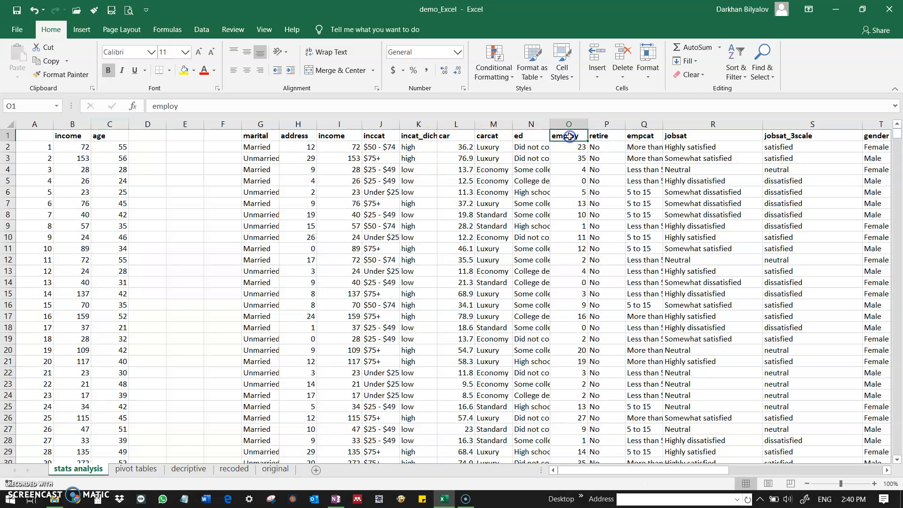
{"action": "left_click", "coordinate": [572, 126]}
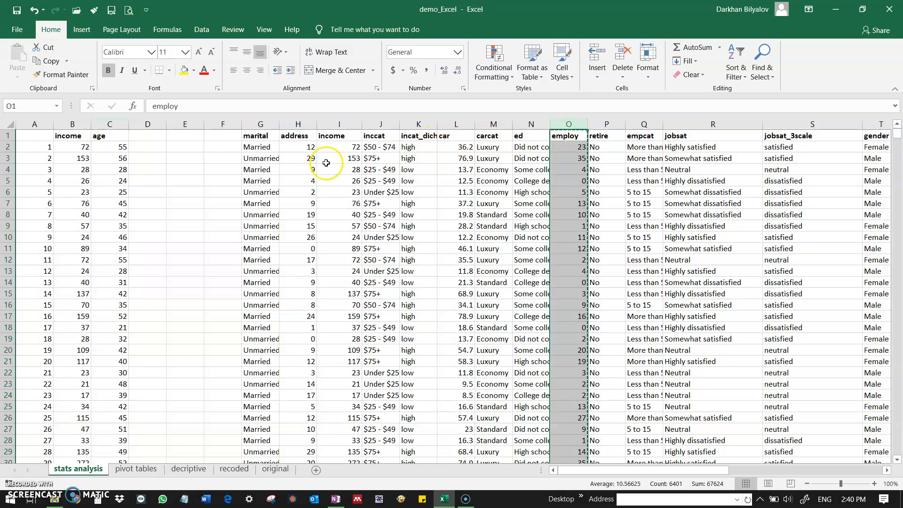
{"action": "key", "text": "ctrl+c"}
{"action": "left_click", "coordinate": [145, 134]}
{"action": "key", "text": "ctrl+v"}
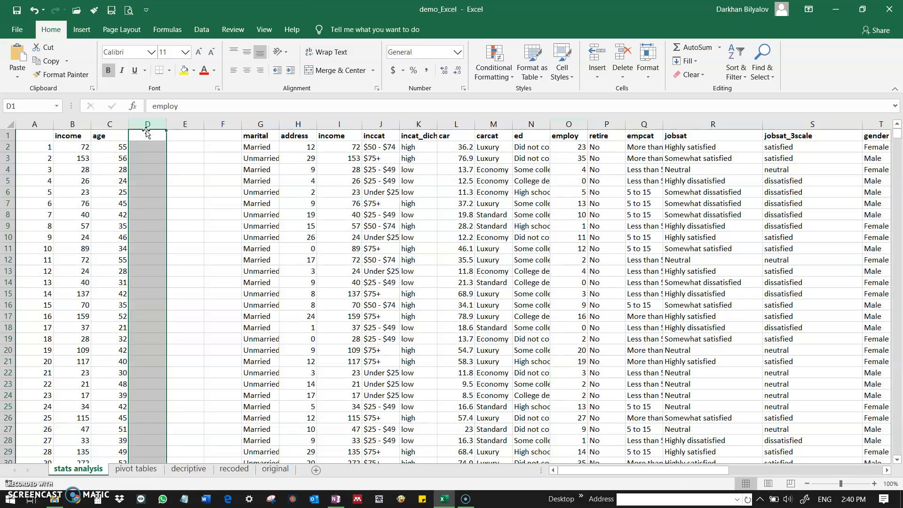
{"action": "left_click_drag", "start_coordinate": [652, 470], "coordinate": [503, 425]}
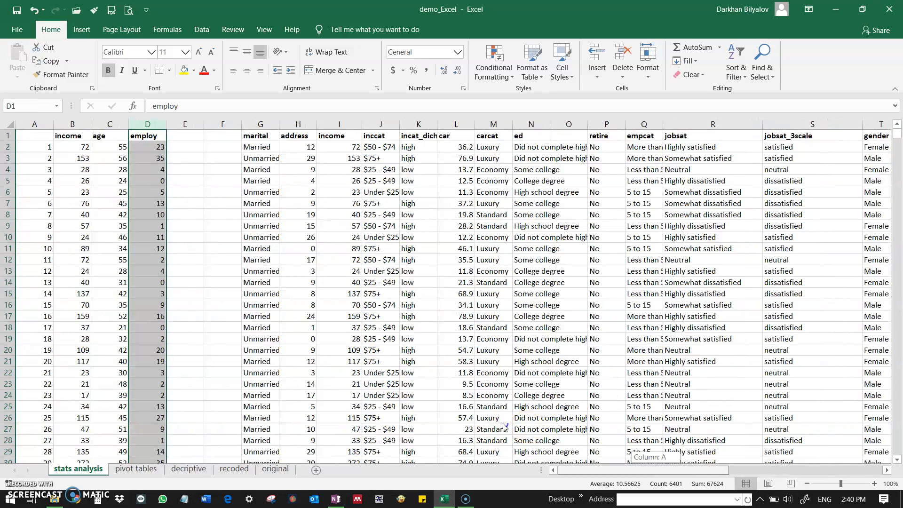
{"action": "left_click_drag", "start_coordinate": [504, 426], "coordinate": [503, 426]}
{"action": "left_click", "coordinate": [155, 192]}
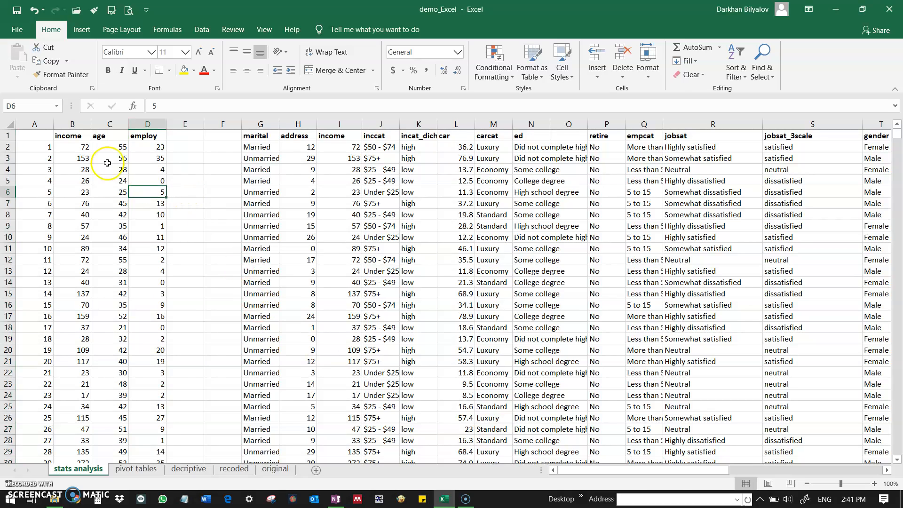
Check the headers of the adjacent income, age and employ columns
{"action": "left_click", "coordinate": [63, 136]}
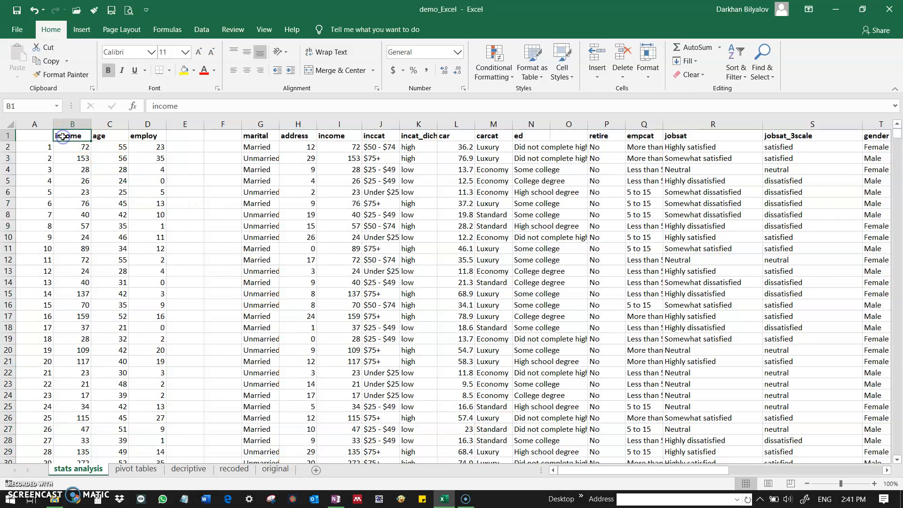
{"action": "left_click", "coordinate": [100, 135]}
{"action": "left_click", "coordinate": [132, 134]}
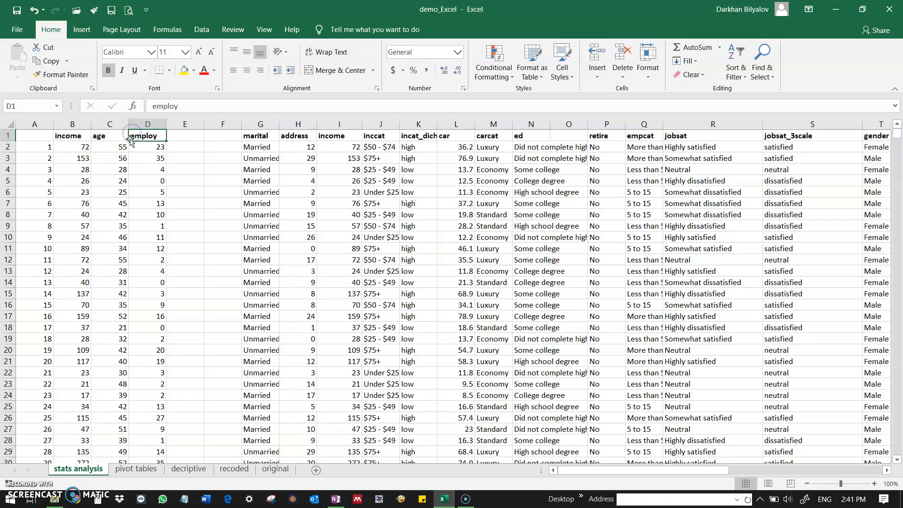
Run a Correlation analysis on the income, age and employ data in B1:D6401, with labels in the first row and output to a new worksheet
{"action": "left_click", "coordinate": [68, 138]}
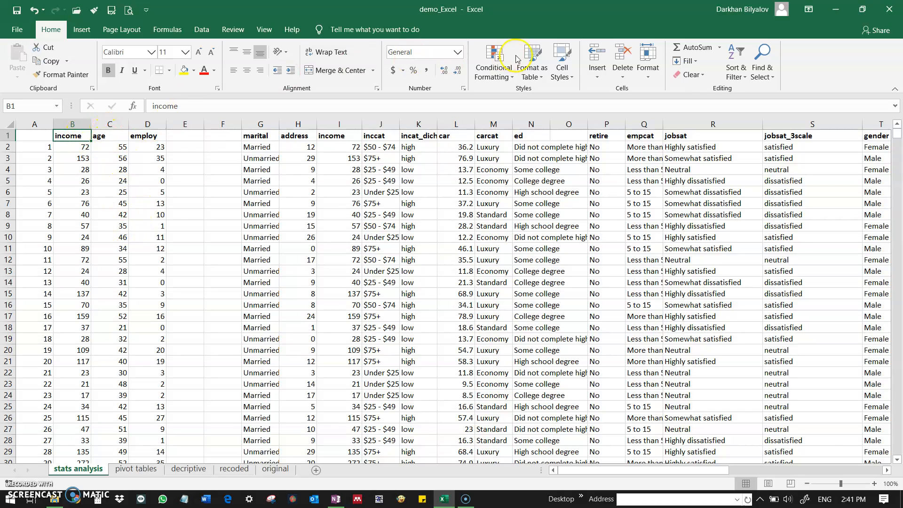
{"action": "left_click", "coordinate": [203, 33]}
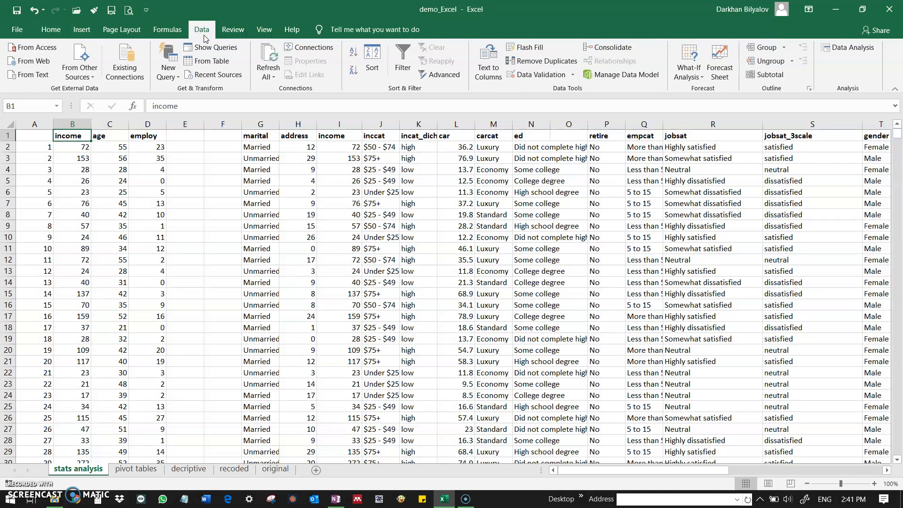
{"action": "left_click", "coordinate": [847, 47]}
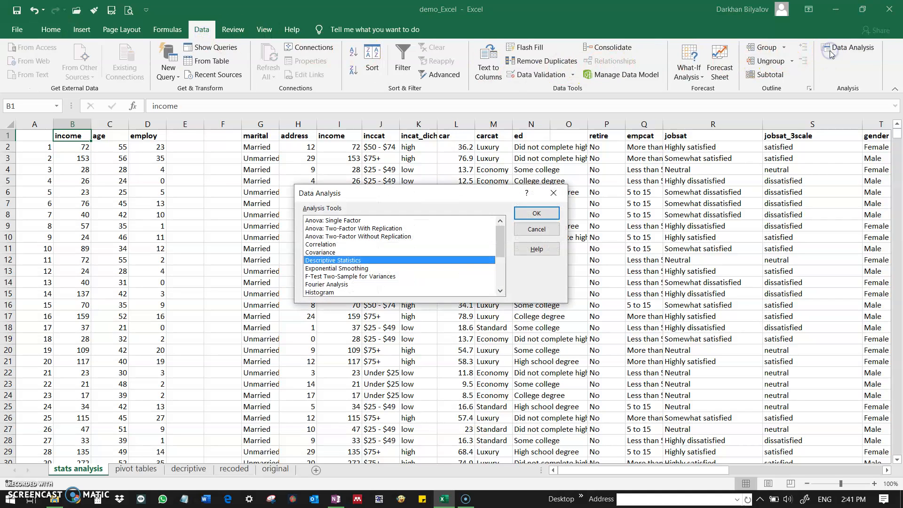
{"action": "left_click", "coordinate": [346, 245]}
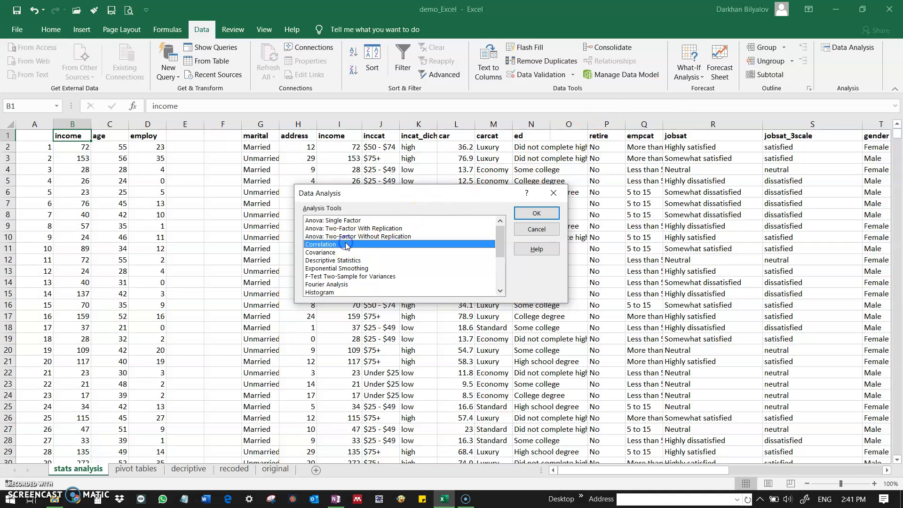
{"action": "left_click", "coordinate": [537, 214]}
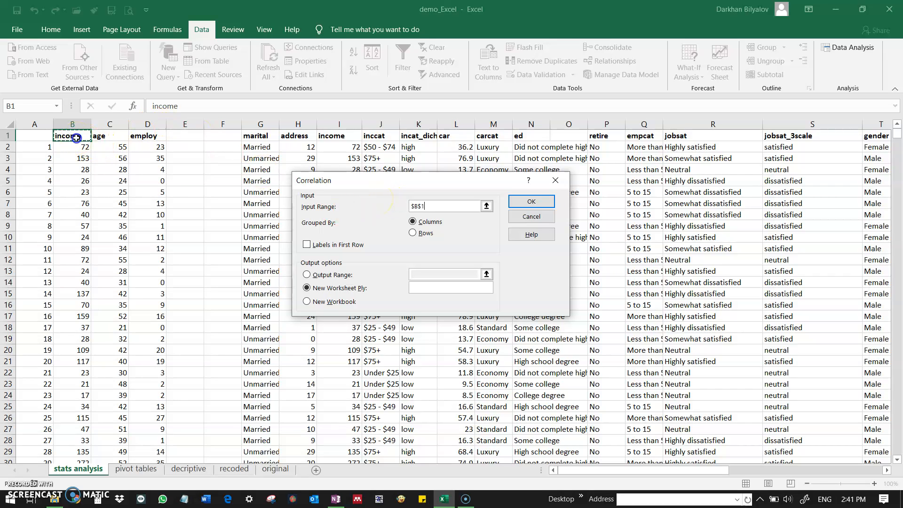
{"action": "left_click_drag", "start_coordinate": [76, 137], "coordinate": [141, 127]}
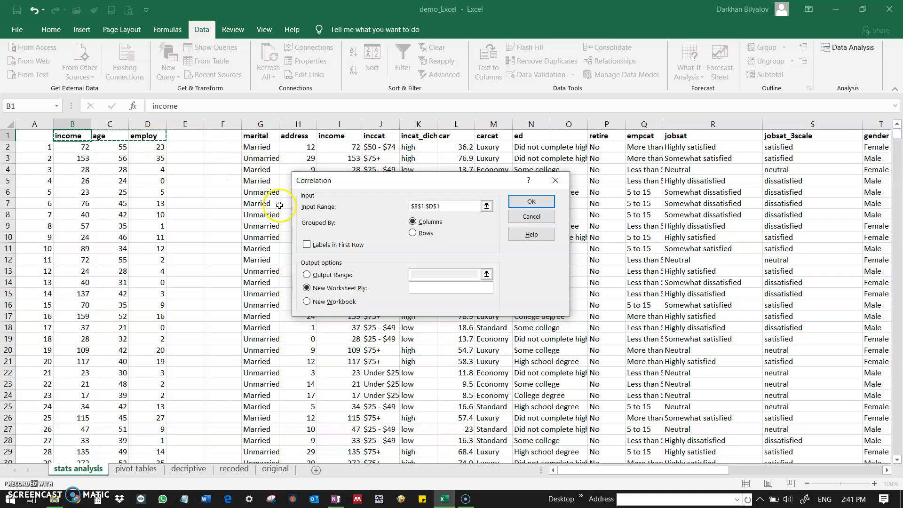
{"action": "key", "text": "ctrl+shift+Down"}
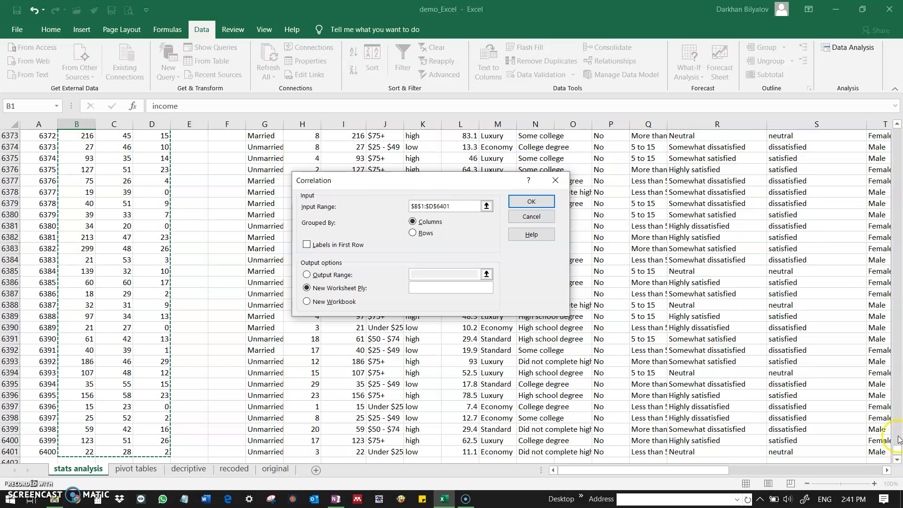
{"action": "left_click_drag", "start_coordinate": [898, 450], "coordinate": [874, 31]}
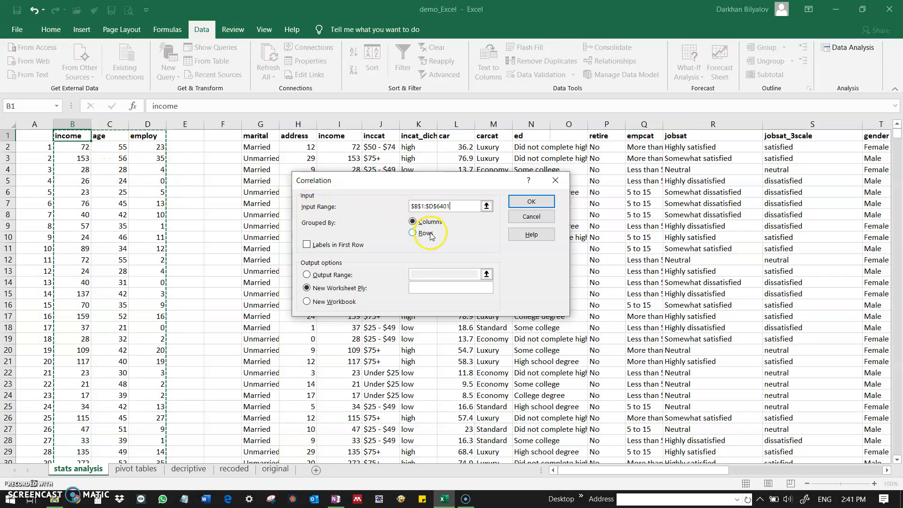
{"action": "left_click", "coordinate": [306, 245]}
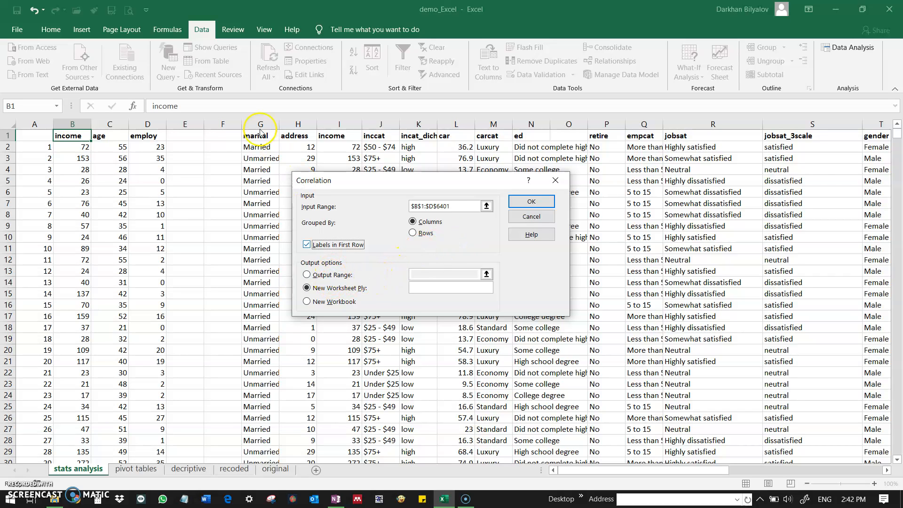
{"action": "left_click", "coordinate": [529, 201]}
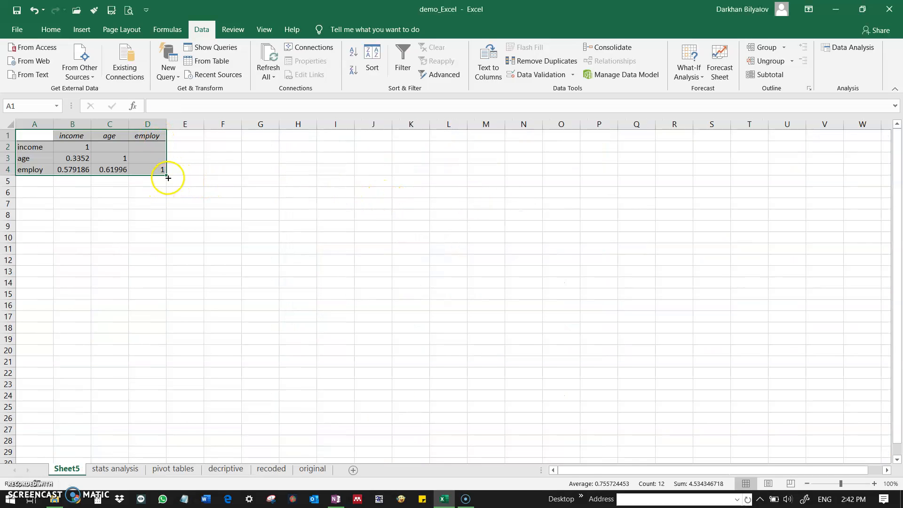
Examine the diagonal of the correlation matrix, where income, age and employ are each paired with themselves
{"action": "left_click", "coordinate": [85, 171]}
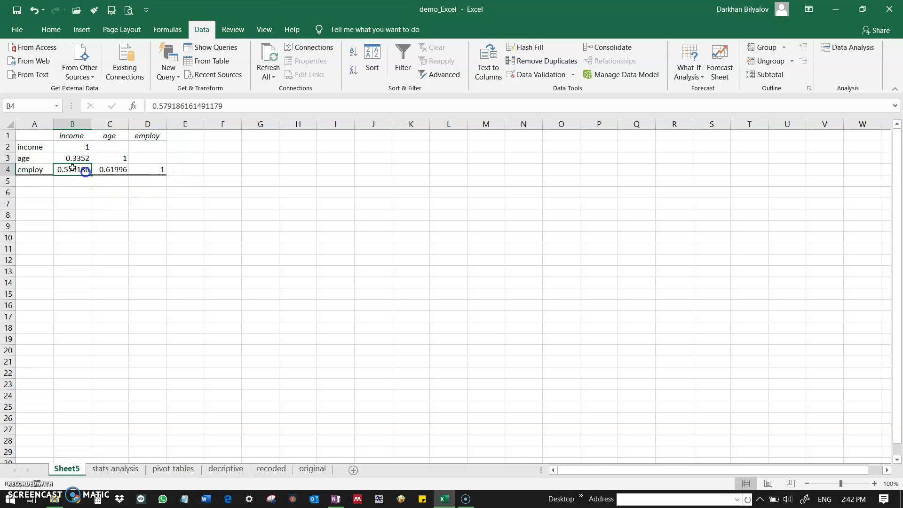
{"action": "left_click", "coordinate": [35, 147]}
{"action": "left_click", "coordinate": [58, 148]}
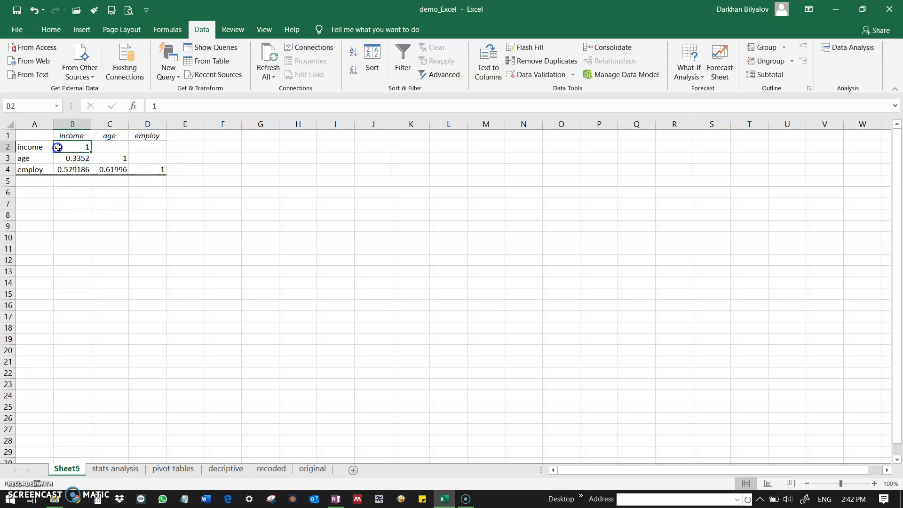
{"action": "left_click", "coordinate": [62, 134]}
{"action": "left_click", "coordinate": [36, 146]}
{"action": "left_click", "coordinate": [75, 144]}
{"action": "left_click_drag", "start_coordinate": [74, 144], "coordinate": [134, 168]}
{"action": "left_click", "coordinate": [133, 167]}
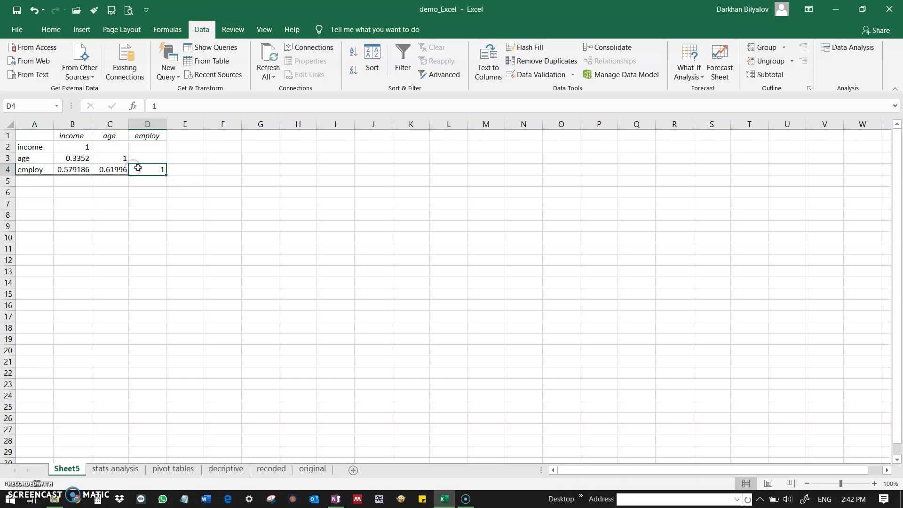
{"action": "left_click", "coordinate": [120, 162]}
Examine the pairwise correlation coefficients between income and age, income and employ, and age and employ
{"action": "left_click", "coordinate": [81, 160]}
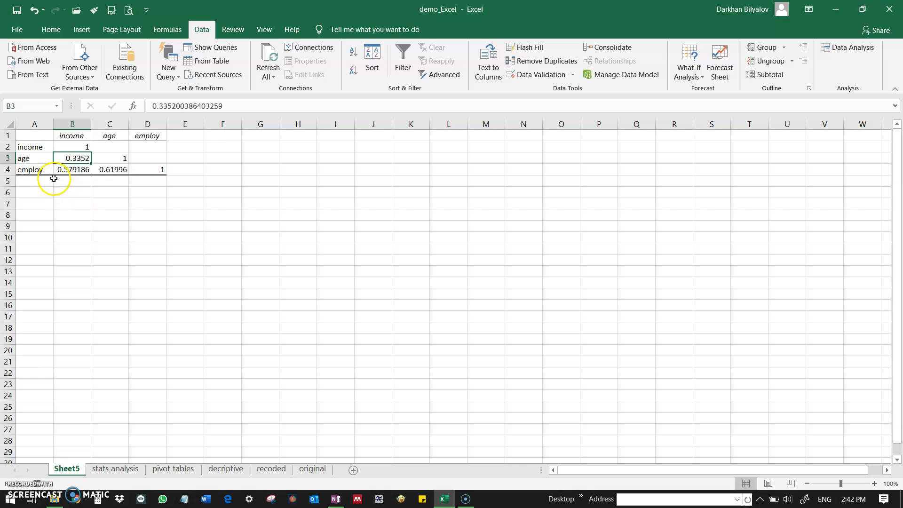
{"action": "left_click", "coordinate": [39, 172]}
{"action": "left_click", "coordinate": [64, 169]}
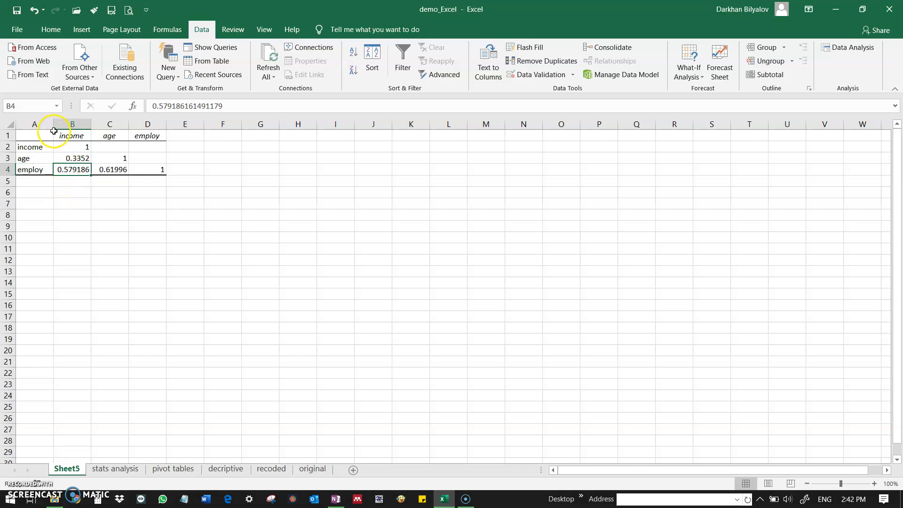
{"action": "left_click", "coordinate": [45, 169]}
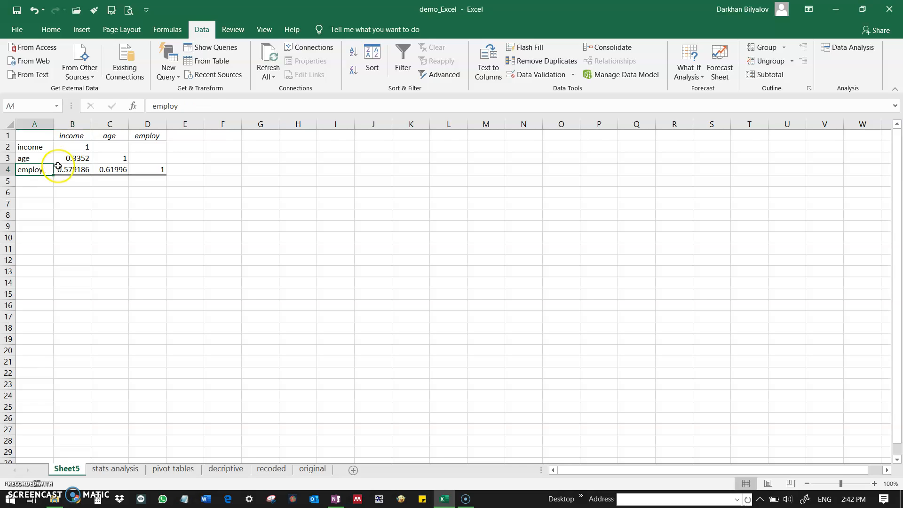
{"action": "left_click", "coordinate": [61, 170]}
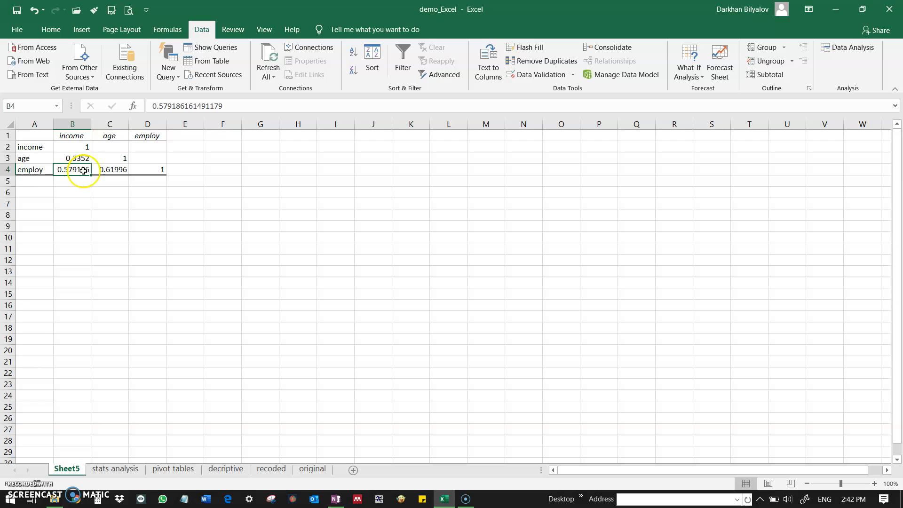
{"action": "left_click", "coordinate": [104, 169]}
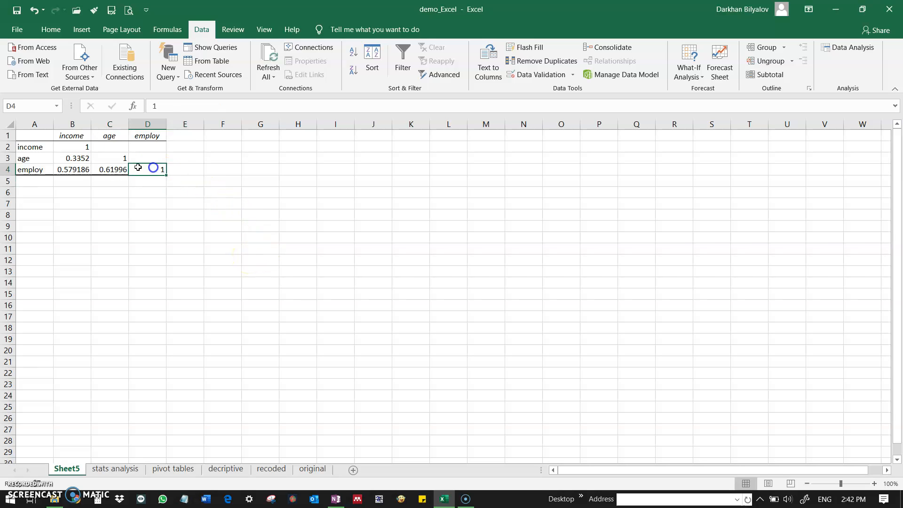
{"action": "left_click", "coordinate": [90, 157]}
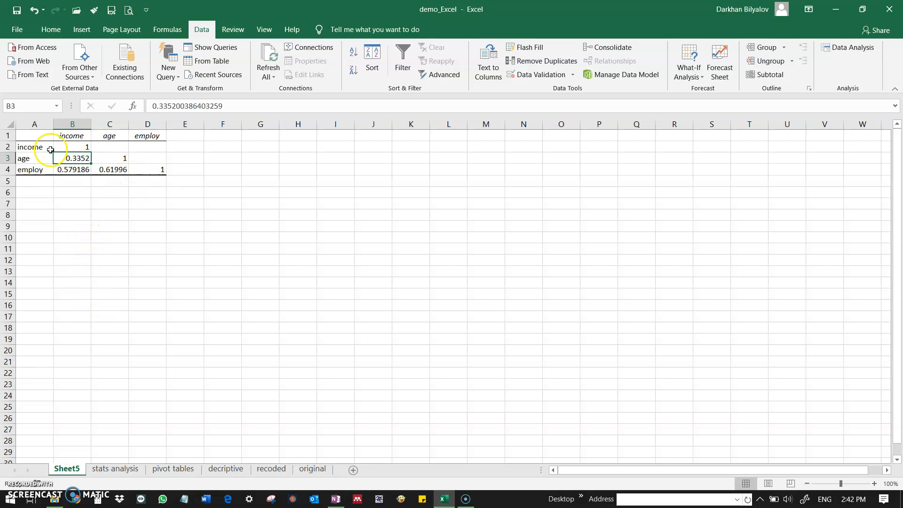
{"action": "left_click_drag", "start_coordinate": [32, 158], "coordinate": [83, 166]}
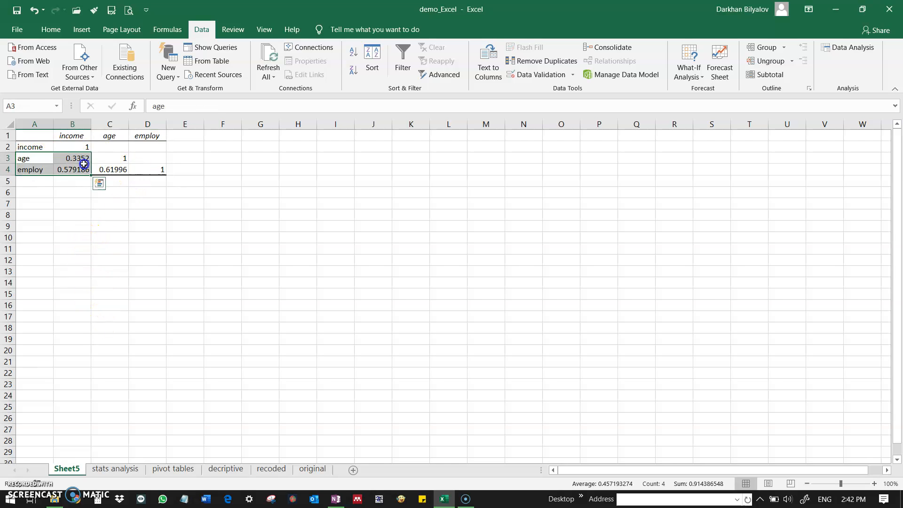
{"action": "left_click", "coordinate": [83, 165]}
{"action": "left_click", "coordinate": [78, 160]}
{"action": "left_click", "coordinate": [117, 170]}
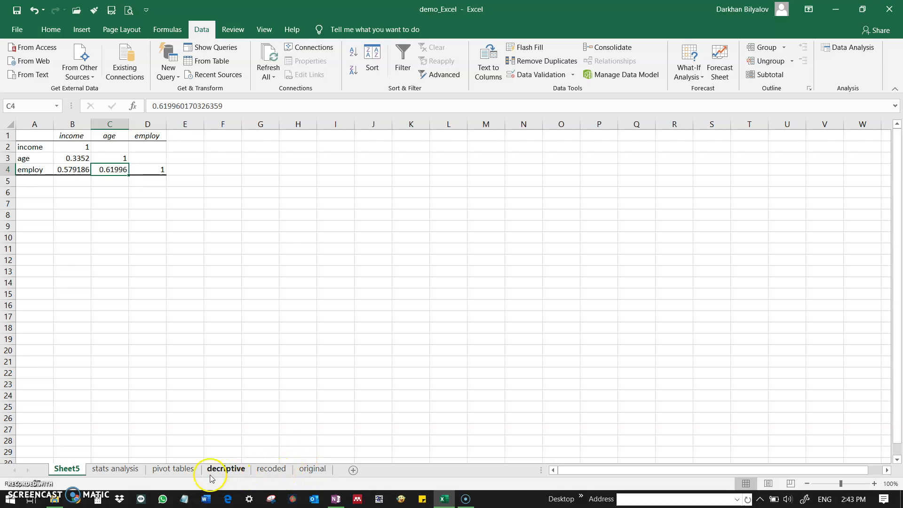
Start a Regression analysis on the stats analysis sheet with the income data in B1:B6401 as the Y range
{"action": "left_click", "coordinate": [132, 469]}
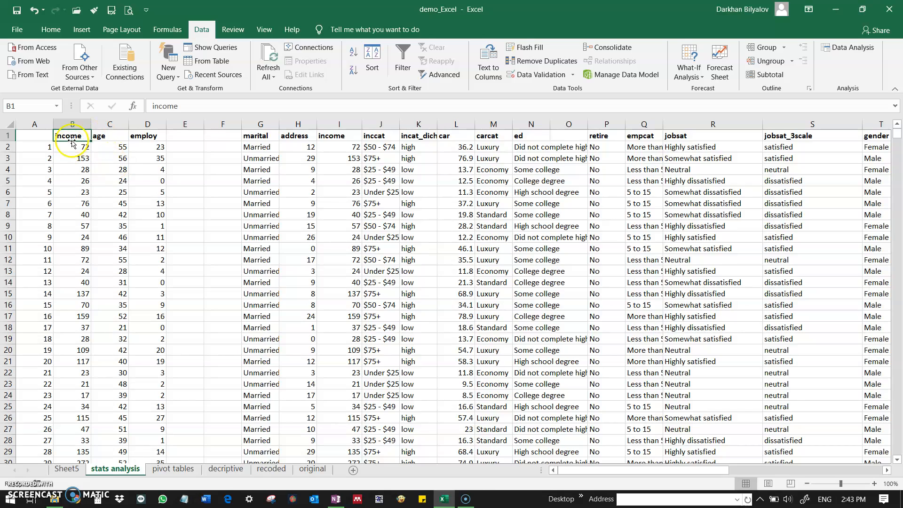
{"action": "mouse_move", "coordinate": [75, 136]}
{"action": "left_mouse_down"}
{"action": "mouse_move", "coordinate": [145, 158]}
{"action": "mouse_move", "coordinate": [79, 137]}
{"action": "left_mouse_up"}
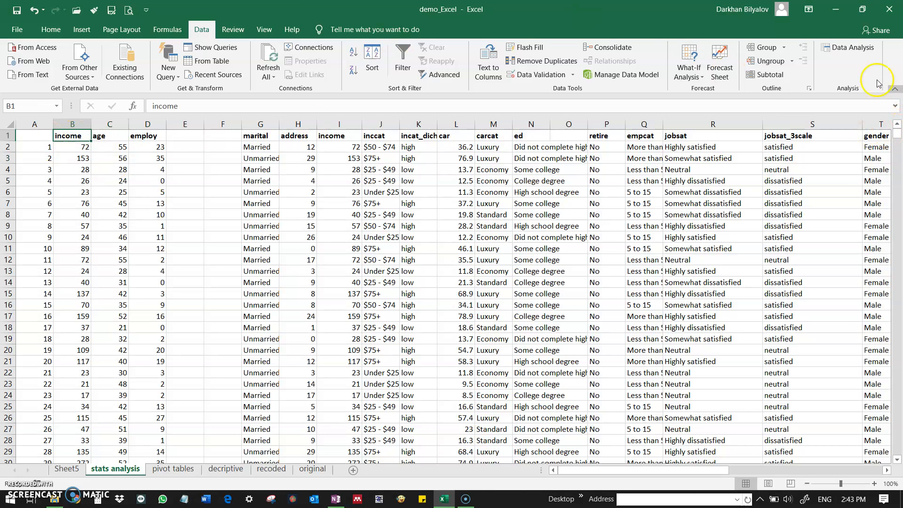
{"action": "left_click", "coordinate": [854, 49]}
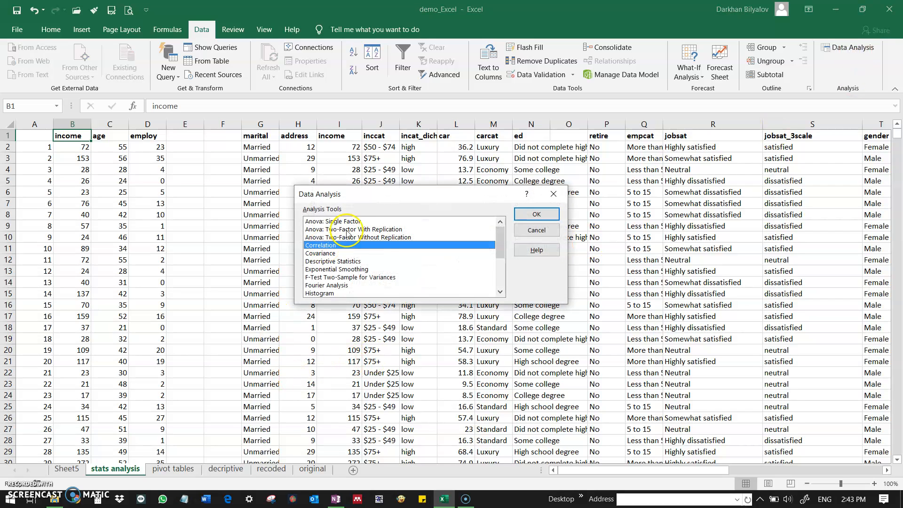
{"action": "scroll", "coordinate": [348, 275], "scroll_direction": "down", "scroll_amount": 3}
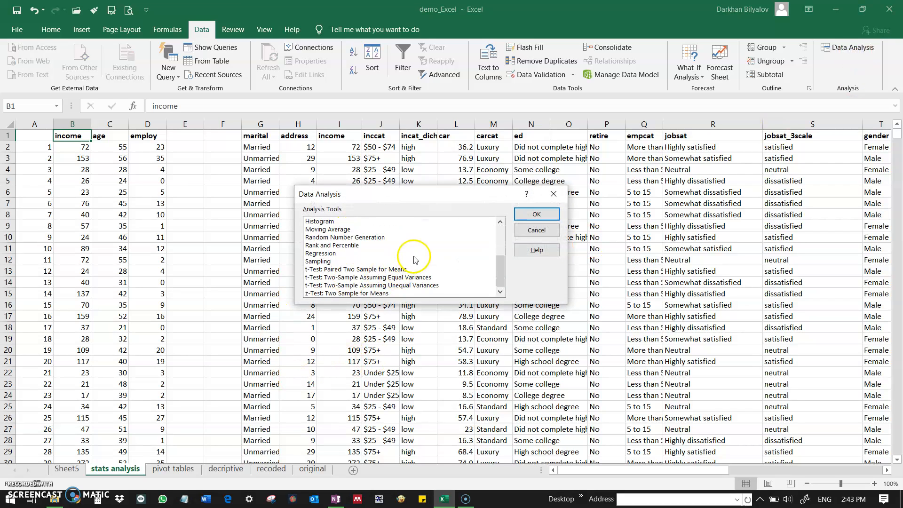
{"action": "left_click", "coordinate": [337, 255]}
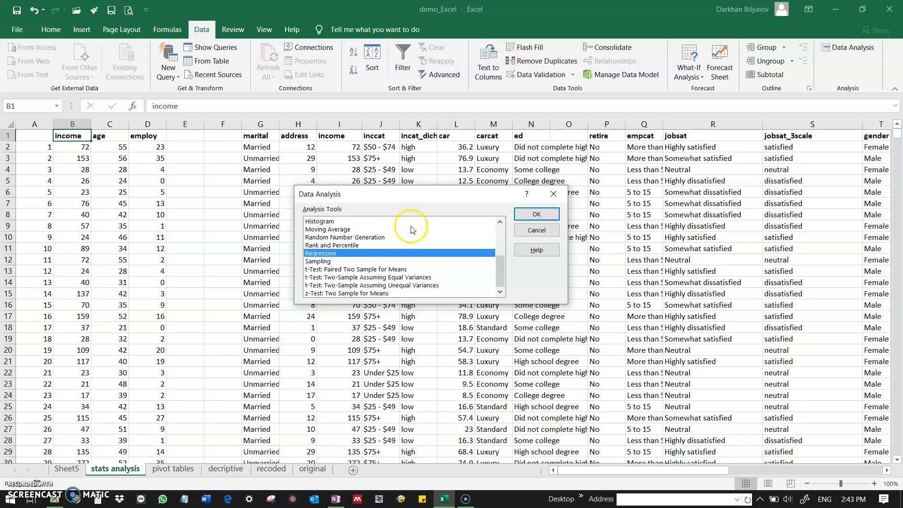
{"action": "left_click", "coordinate": [540, 215]}
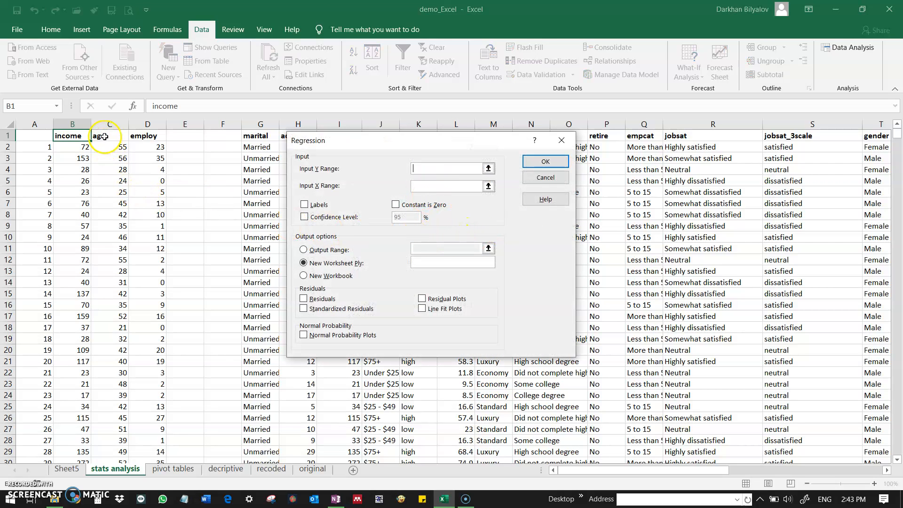
{"action": "left_click", "coordinate": [70, 135]}
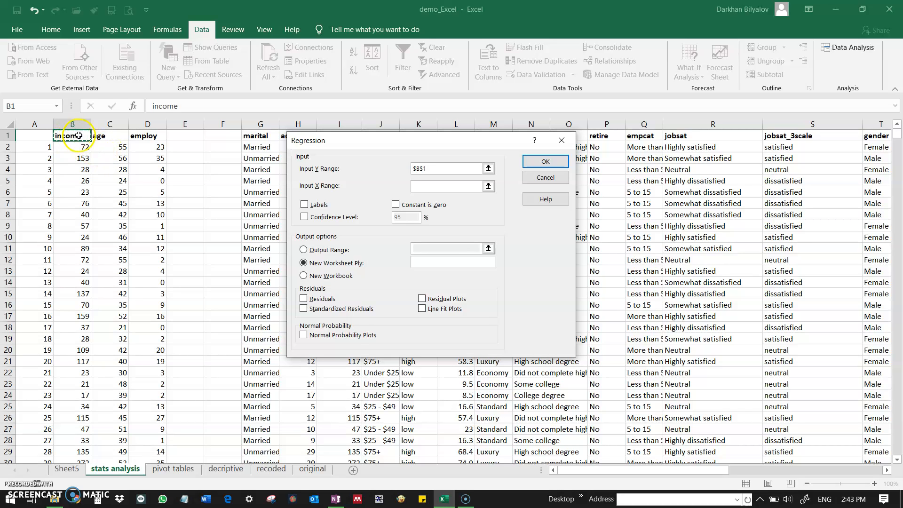
{"action": "key", "text": "ctrl+shift+Down"}
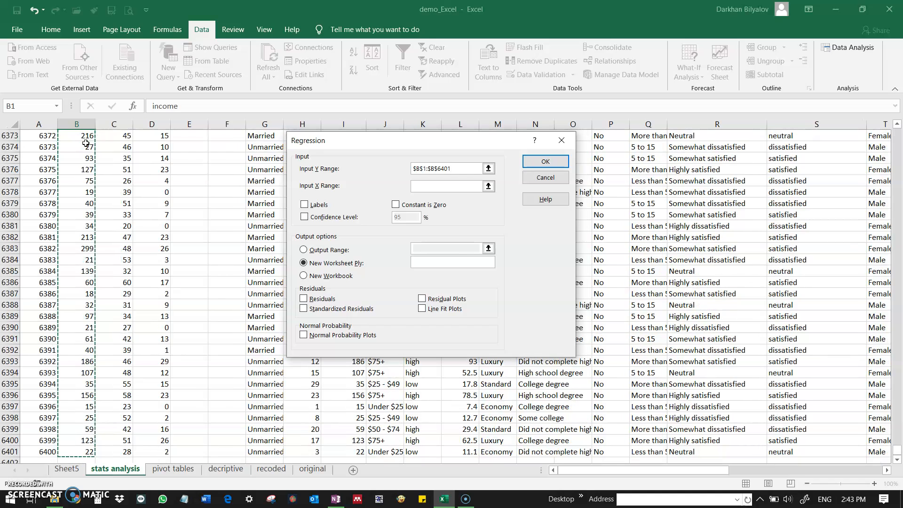
Set the regression's X range to the age and employ data in C1:D6401 and enable labels
{"action": "left_click", "coordinate": [417, 187]}
{"action": "scroll", "coordinate": [59, 167], "scroll_direction": "up", "scroll_amount": 20}
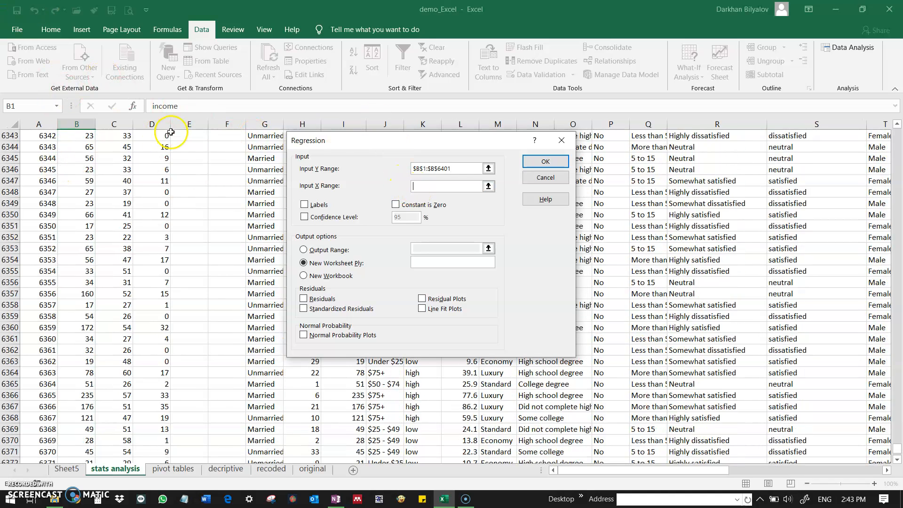
{"action": "scroll", "coordinate": [231, 166], "scroll_direction": "up", "scroll_amount": 20}
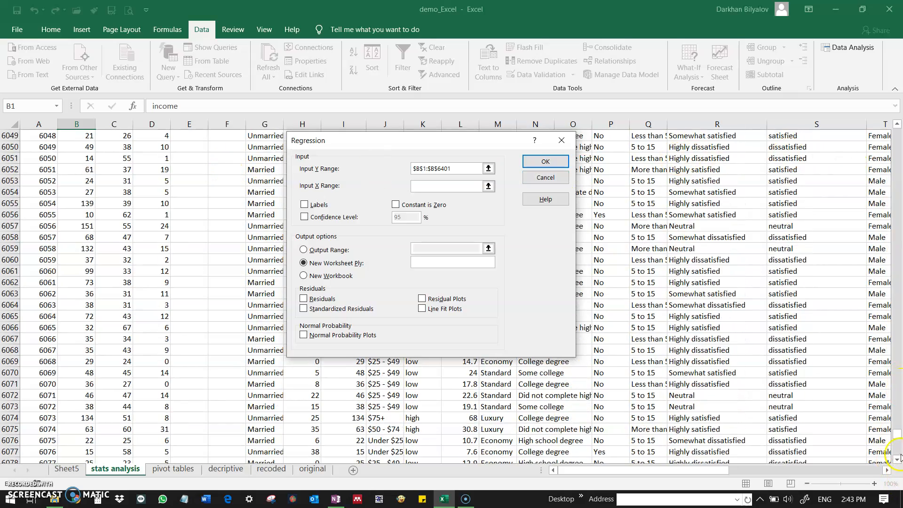
{"action": "left_click_drag", "start_coordinate": [899, 437], "coordinate": [888, 122]}
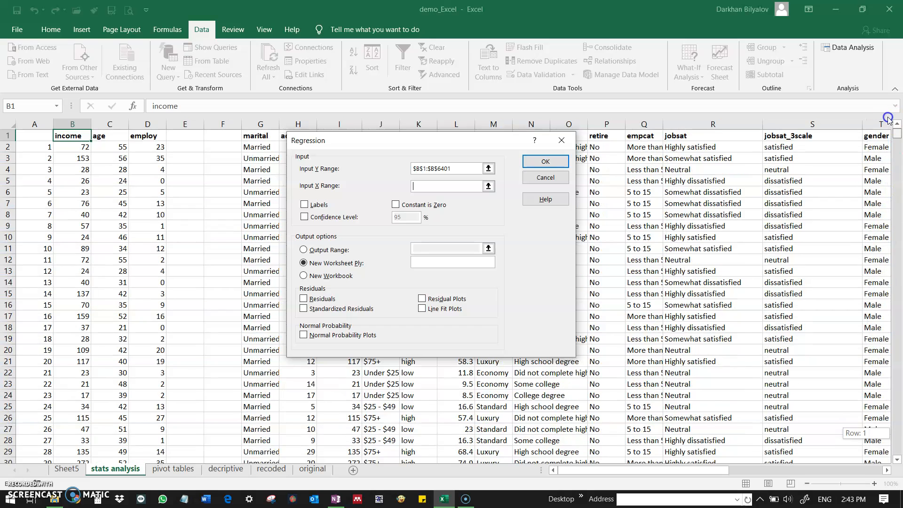
{"action": "left_click", "coordinate": [97, 136]}
{"action": "left_click_drag", "start_coordinate": [97, 136], "coordinate": [160, 141]}
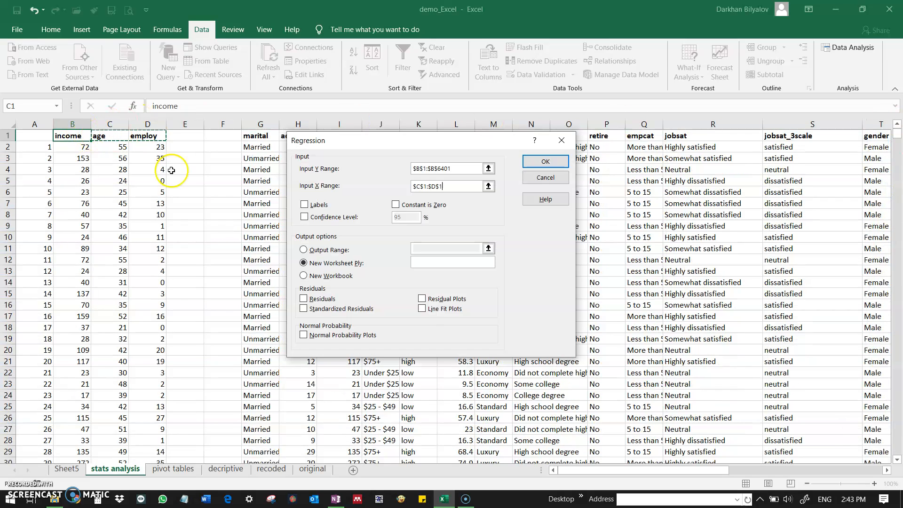
{"action": "key", "text": "ctrl+shift+Down"}
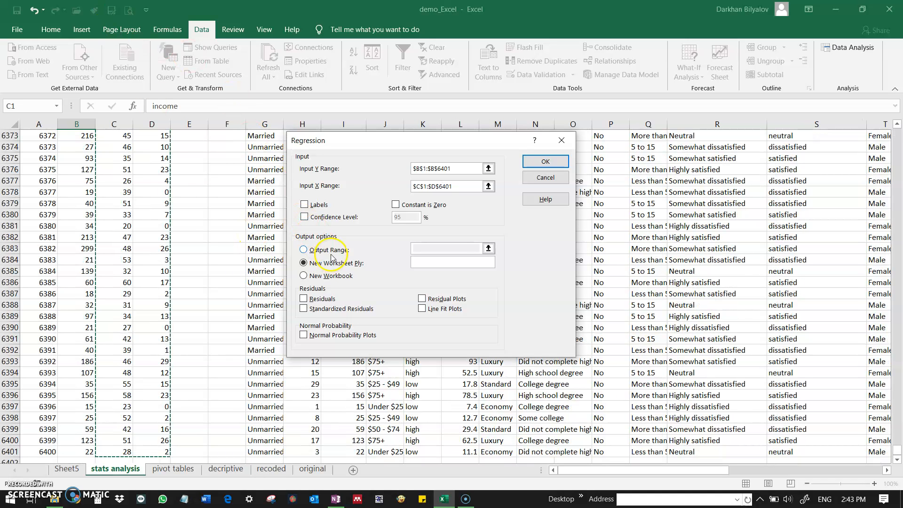
{"action": "left_click", "coordinate": [305, 205]}
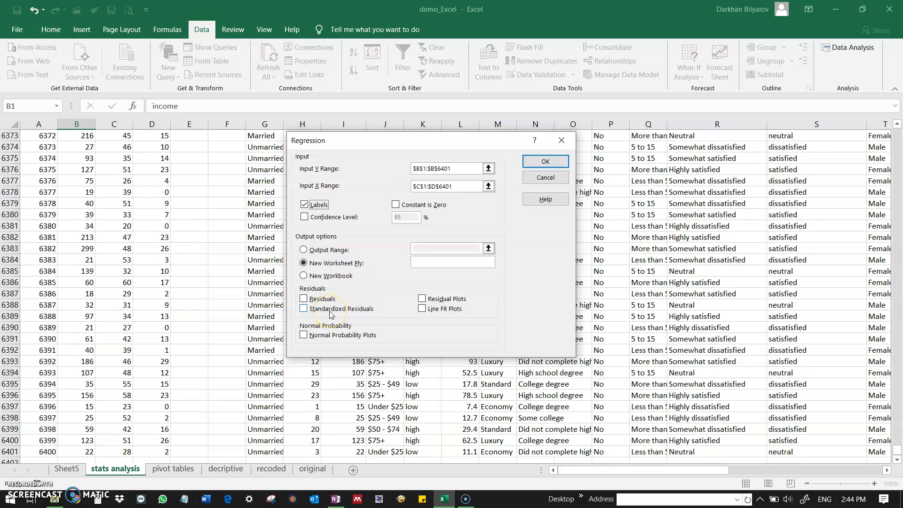
Enable residual plots, line fit plots and the 95% confidence level, and run the regression to a new worksheet
{"action": "left_click", "coordinate": [422, 298]}
{"action": "left_click", "coordinate": [423, 309]}
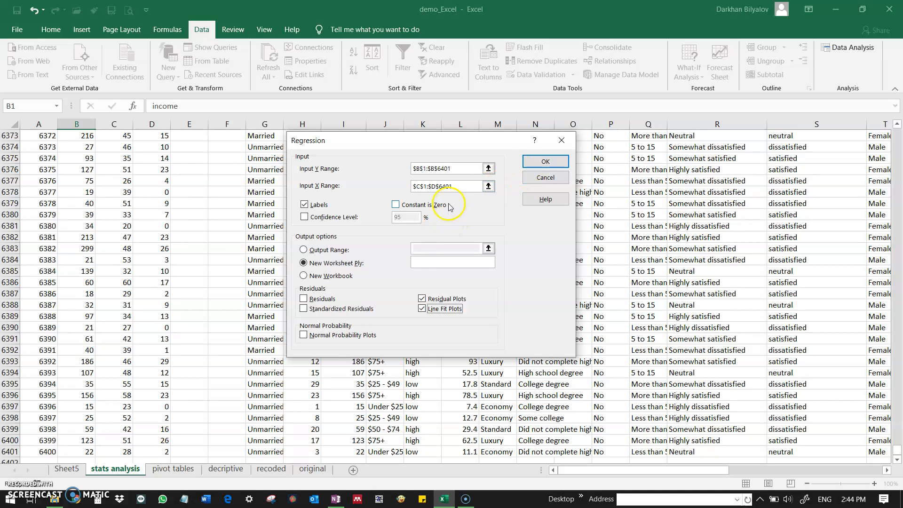
{"action": "left_click", "coordinate": [314, 222]}
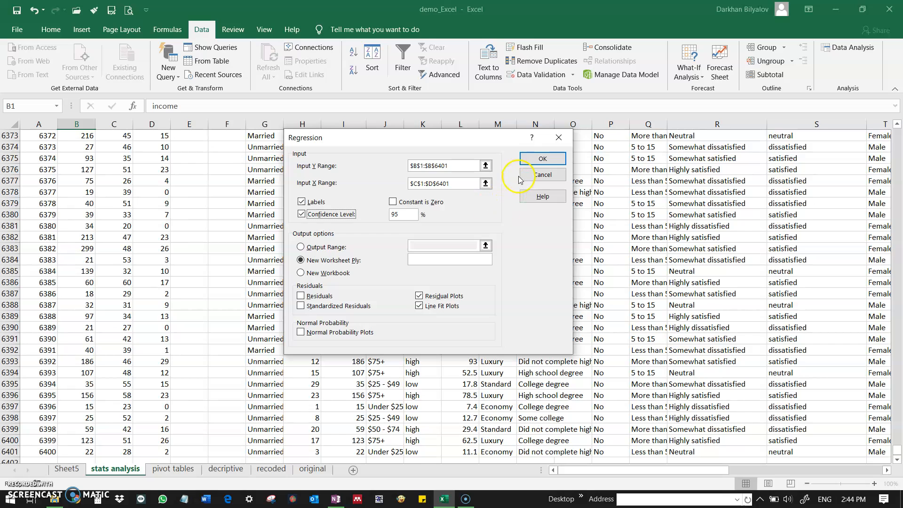
{"action": "left_click", "coordinate": [536, 160]}
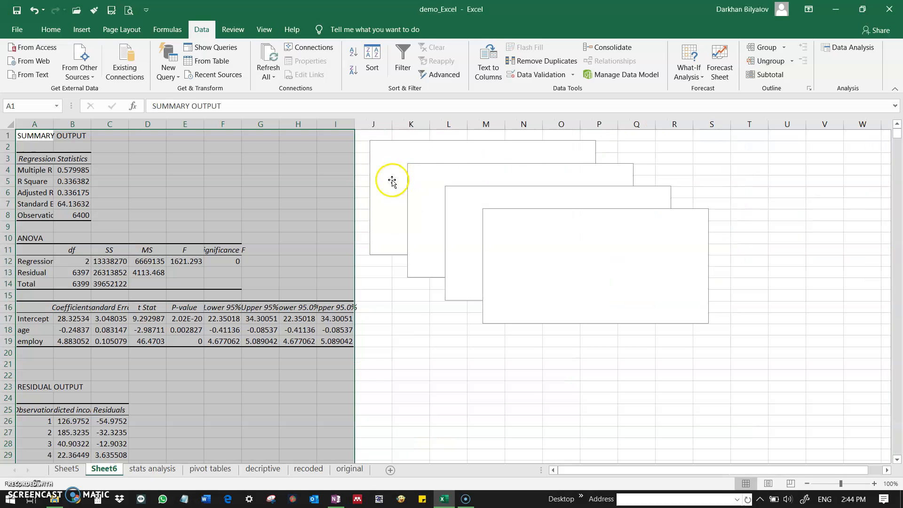
{"action": "left_click", "coordinate": [155, 272]}
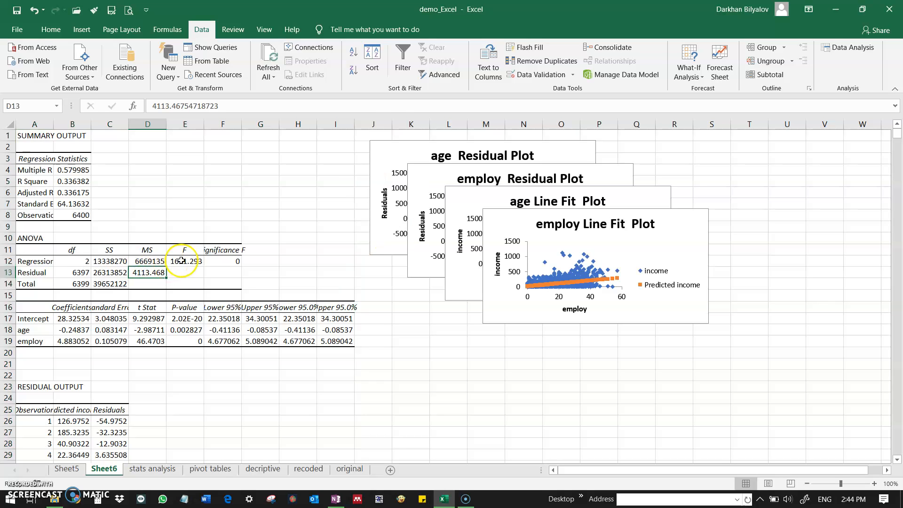
Rearrange the stacked regression charts, shifting the age and employ line fit plots away from the residual plots beneath them
{"action": "left_click", "coordinate": [589, 294]}
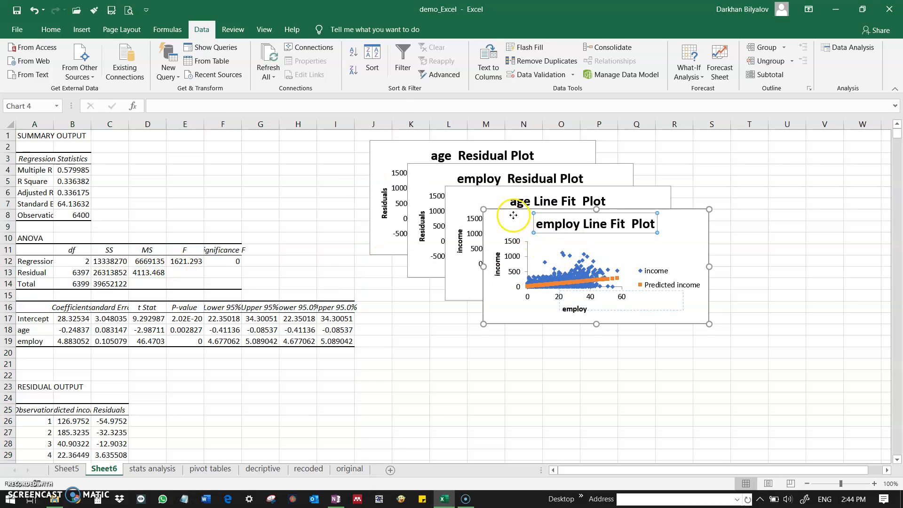
{"action": "left_click_drag", "start_coordinate": [513, 215], "coordinate": [527, 414]}
{"action": "left_click_drag", "start_coordinate": [481, 190], "coordinate": [541, 312]}
{"action": "left_click", "coordinate": [475, 168]}
{"action": "left_click_drag", "start_coordinate": [476, 160], "coordinate": [534, 173]}
{"action": "left_click_drag", "start_coordinate": [539, 310], "coordinate": [535, 175]}
{"action": "left_click", "coordinate": [557, 408]}
{"action": "left_click_drag", "start_coordinate": [545, 414], "coordinate": [577, 220]}
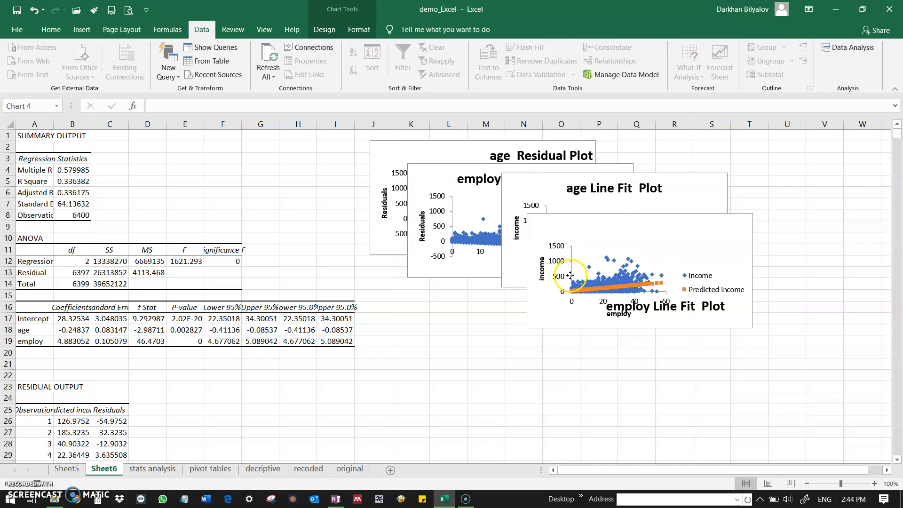
Widen columns A and B of the regression output to fit the statistic labels and their values
{"action": "left_click", "coordinate": [71, 169]}
{"action": "left_click_drag", "start_coordinate": [56, 126], "coordinate": [93, 123]}
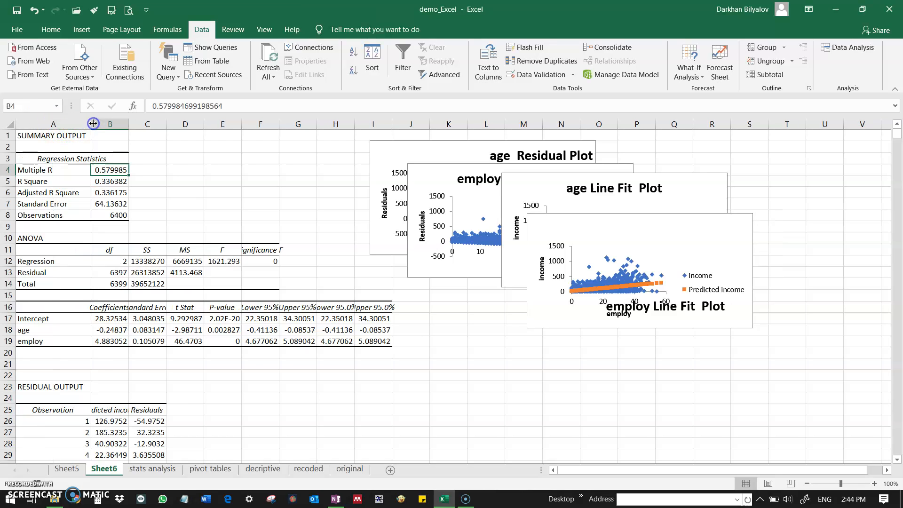
{"action": "double_click", "coordinate": [146, 124]}
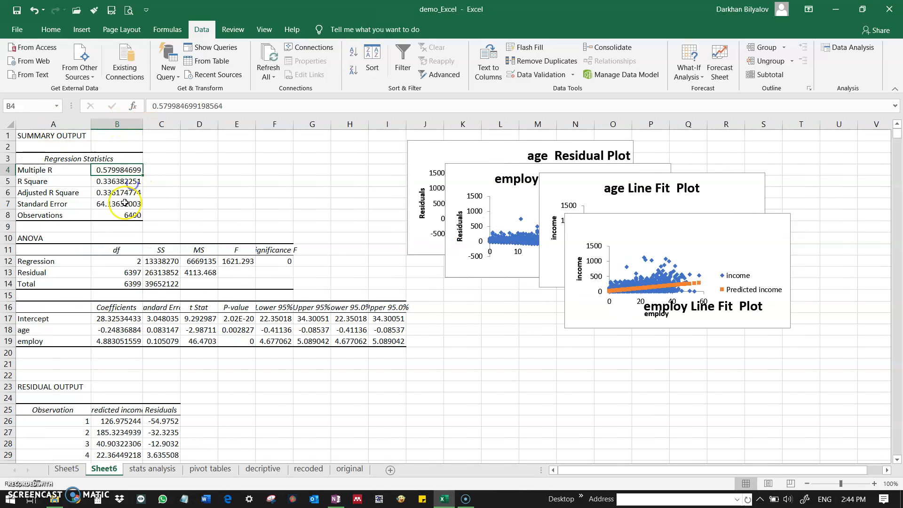
Examine Multiple R, R Square and Adjusted R Square in the regression statistics
{"action": "left_click", "coordinate": [96, 181]}
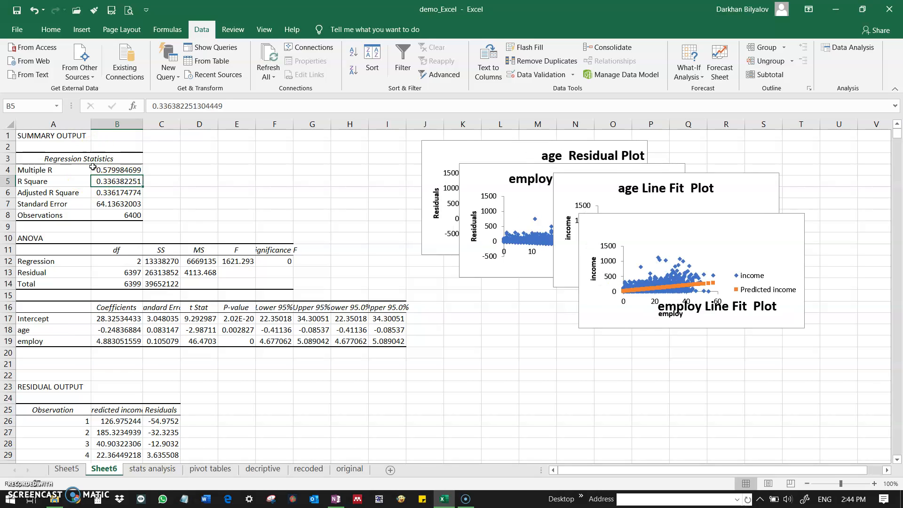
{"action": "left_click", "coordinate": [113, 170]}
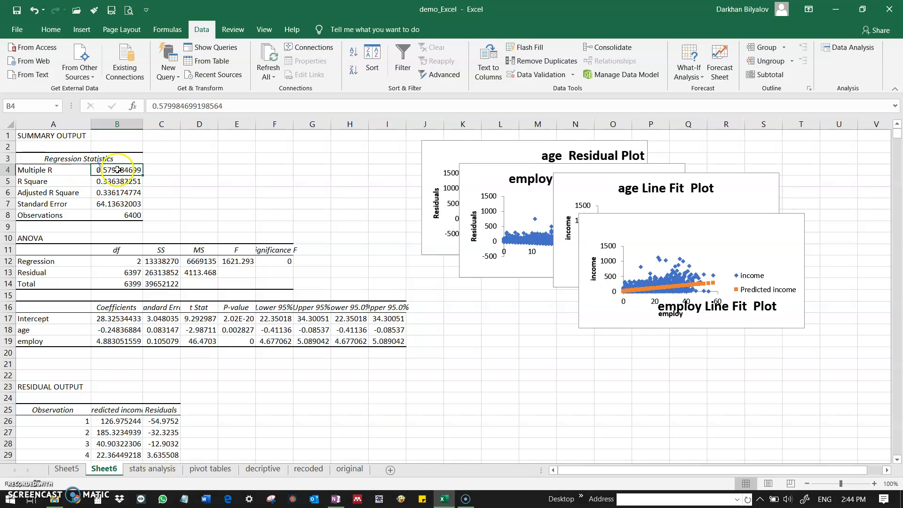
{"action": "left_click", "coordinate": [78, 182]}
{"action": "left_click", "coordinate": [118, 191]}
{"action": "left_click", "coordinate": [119, 182]}
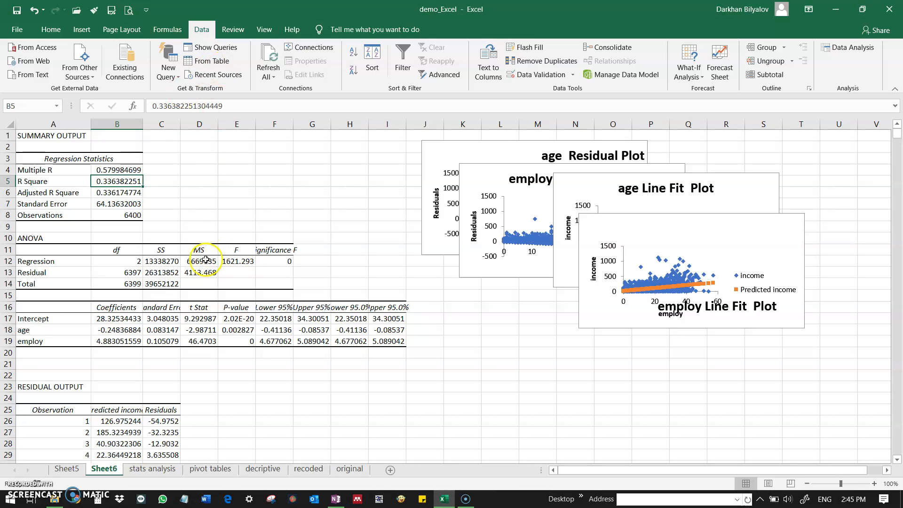
Examine the age and employ coefficient rows and the ANOVA table's regression and residual rows, including Significance F
{"action": "left_click_drag", "start_coordinate": [37, 331], "coordinate": [37, 338]}
{"action": "left_click", "coordinate": [38, 337]}
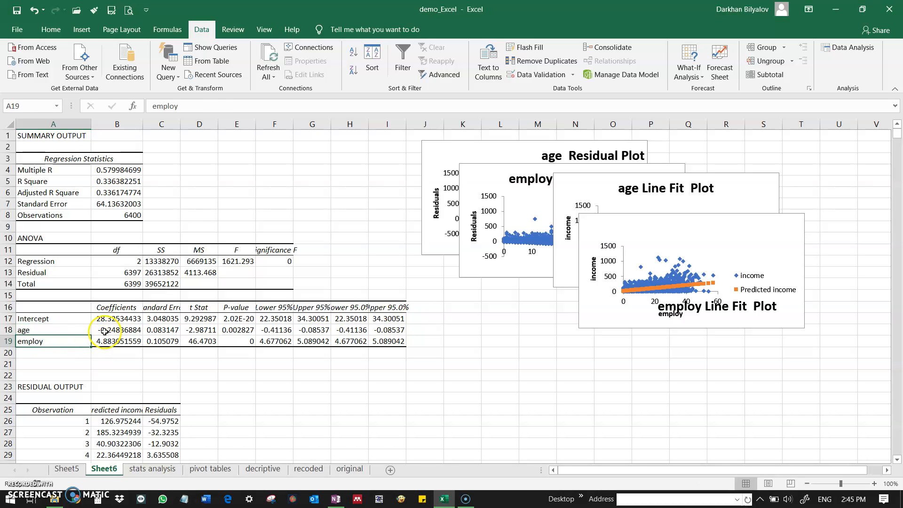
{"action": "left_click", "coordinate": [105, 330]}
{"action": "left_click", "coordinate": [43, 238]}
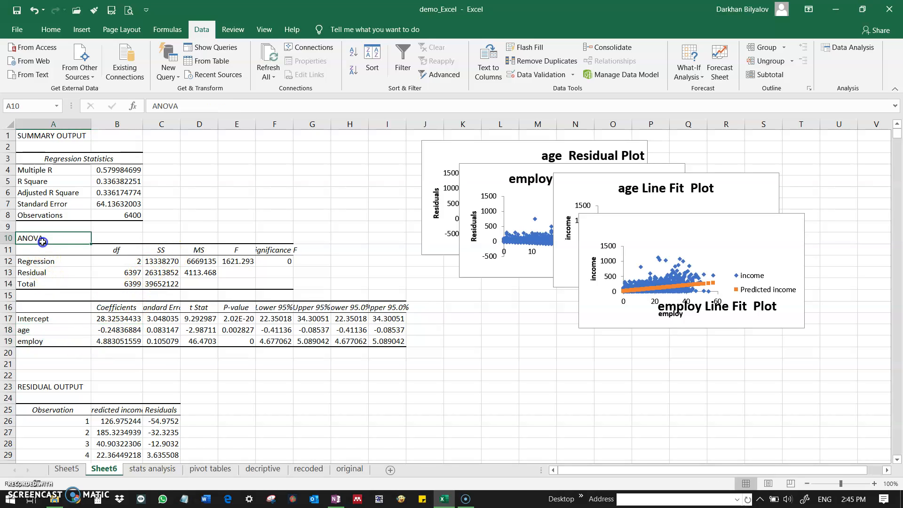
{"action": "left_click", "coordinate": [71, 270]}
{"action": "left_click_drag", "start_coordinate": [71, 271], "coordinate": [222, 263]}
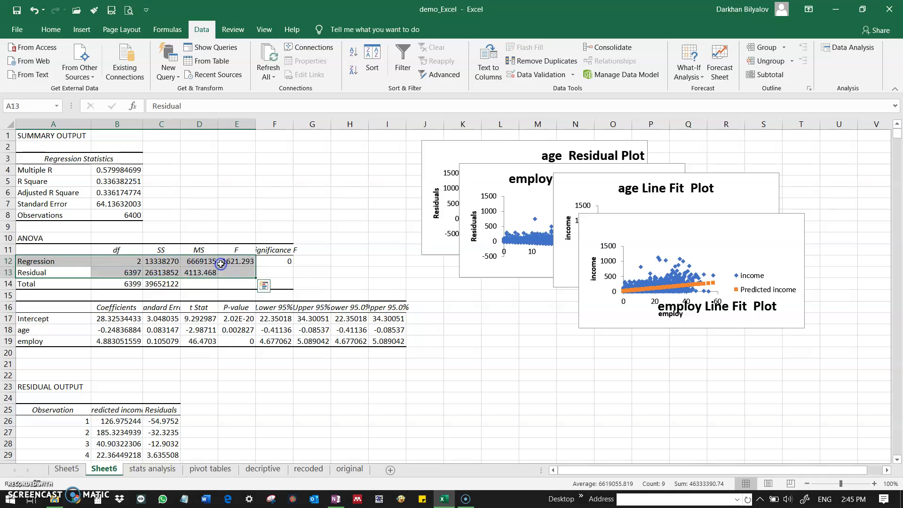
{"action": "left_click", "coordinate": [283, 261]}
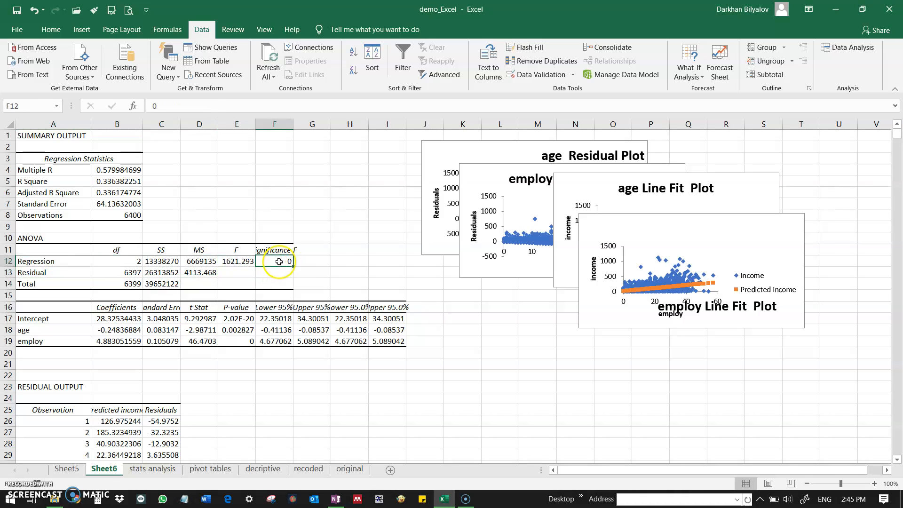
{"action": "left_click", "coordinate": [371, 330]}
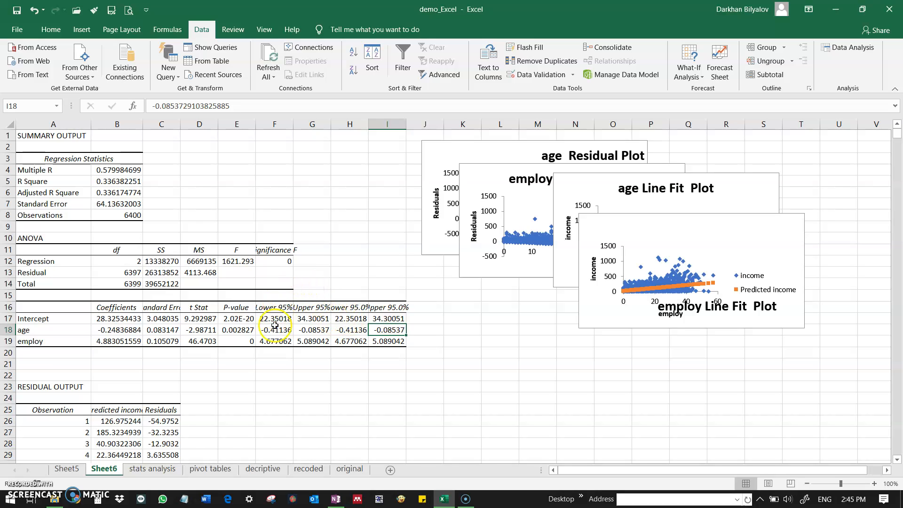
Apply the comma number style to the intercept's P-value in E17
{"action": "left_click", "coordinate": [240, 319]}
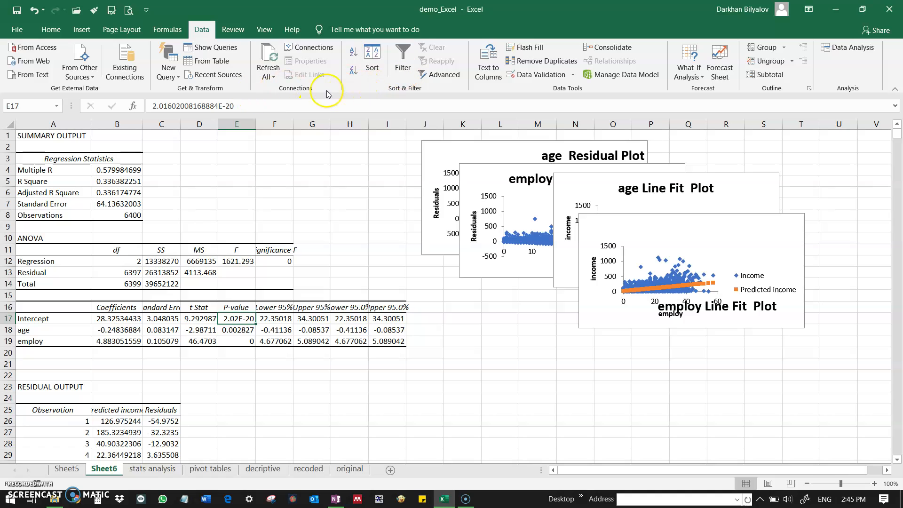
{"action": "left_click", "coordinate": [51, 29]}
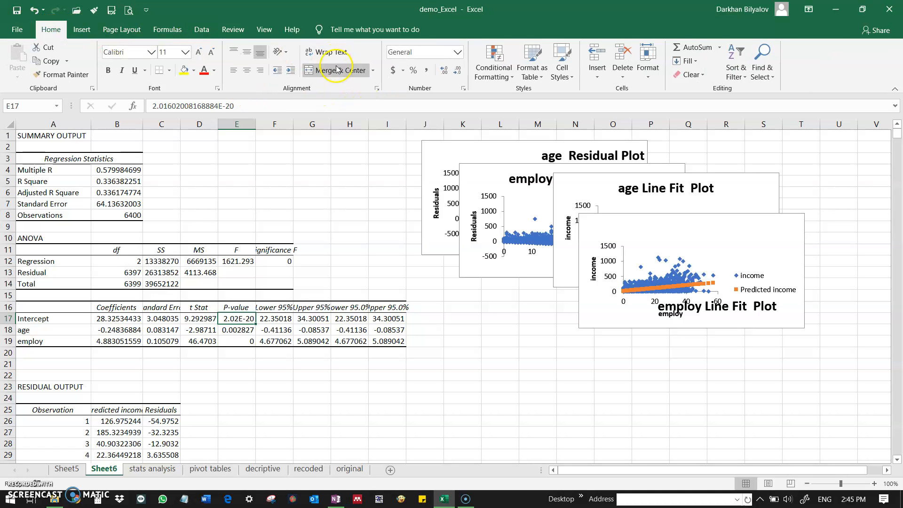
{"action": "left_click", "coordinate": [426, 73]}
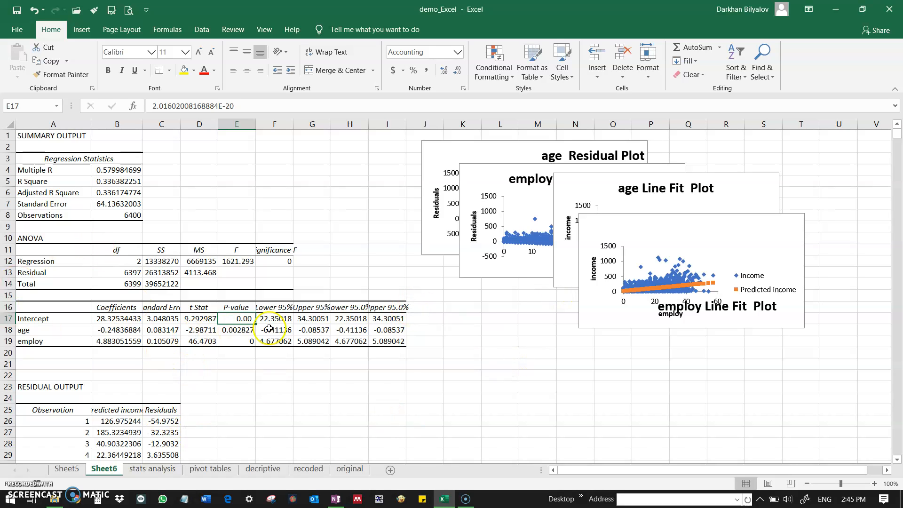
Examine the age P-value, the ANOVA F statistic and its significance, and the intercept, age and employ rows
{"action": "left_click", "coordinate": [236, 328]}
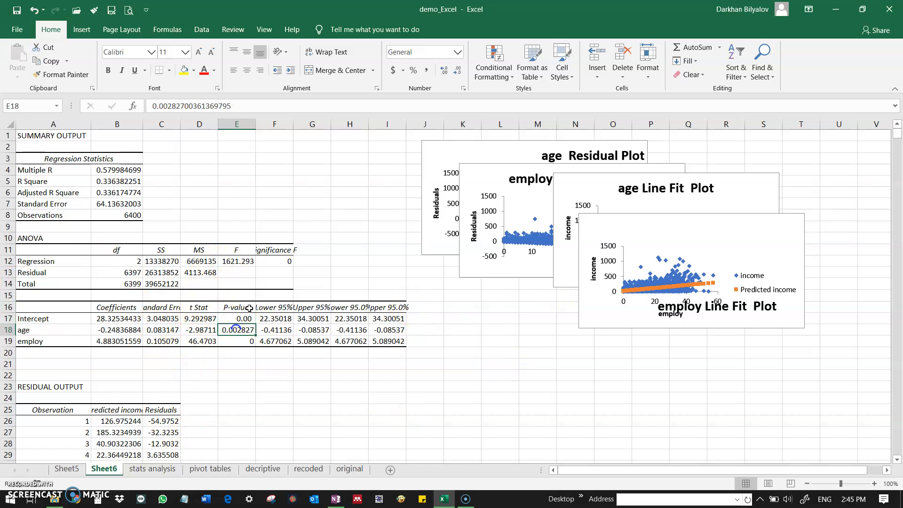
{"action": "left_click", "coordinate": [75, 263]}
{"action": "left_click", "coordinate": [274, 261]}
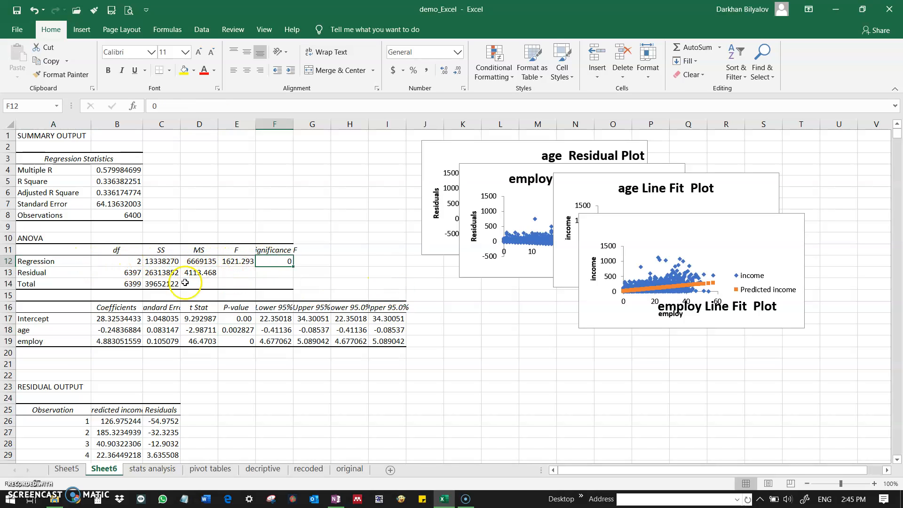
{"action": "left_click", "coordinate": [242, 263]}
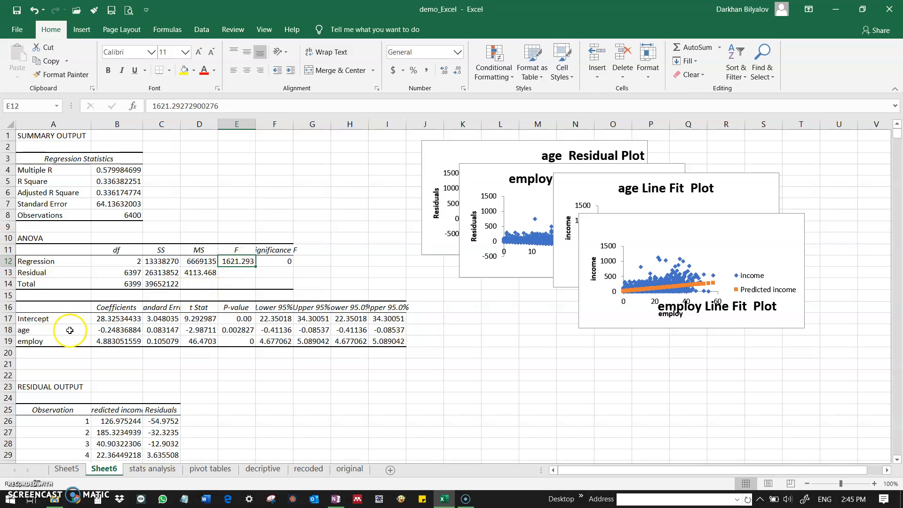
{"action": "left_click", "coordinate": [109, 318]}
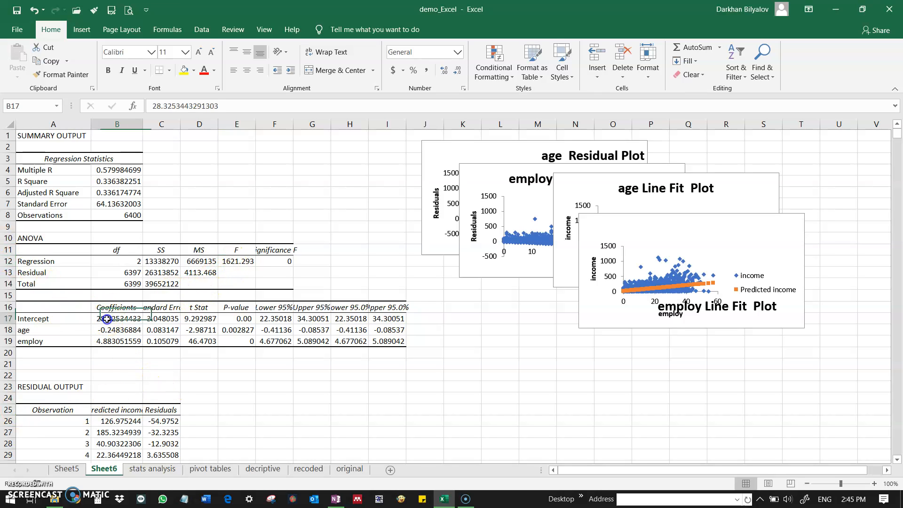
{"action": "left_click", "coordinate": [49, 338]}
{"action": "left_click", "coordinate": [53, 330]}
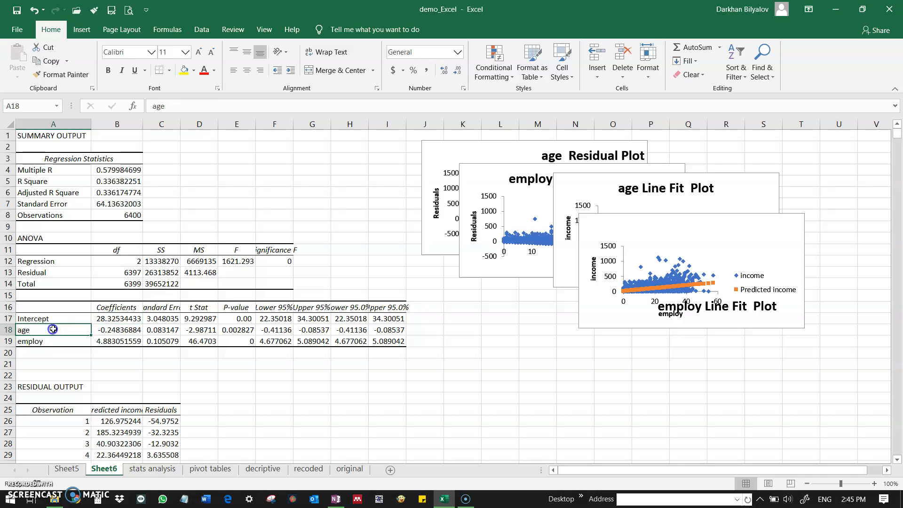
{"action": "left_click", "coordinate": [83, 341]}
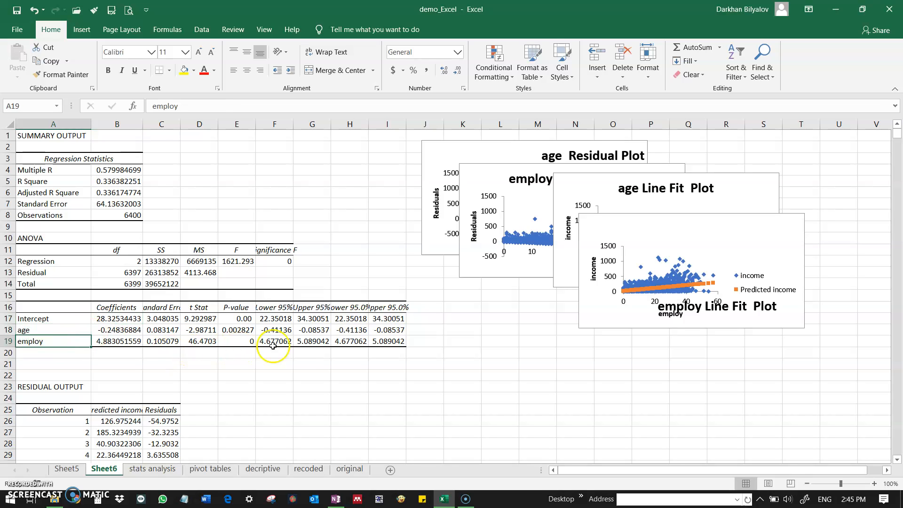
Widen columns B through I to show the full headings and values of the regression tables
{"action": "left_click_drag", "start_coordinate": [125, 123], "coordinate": [419, 123]}
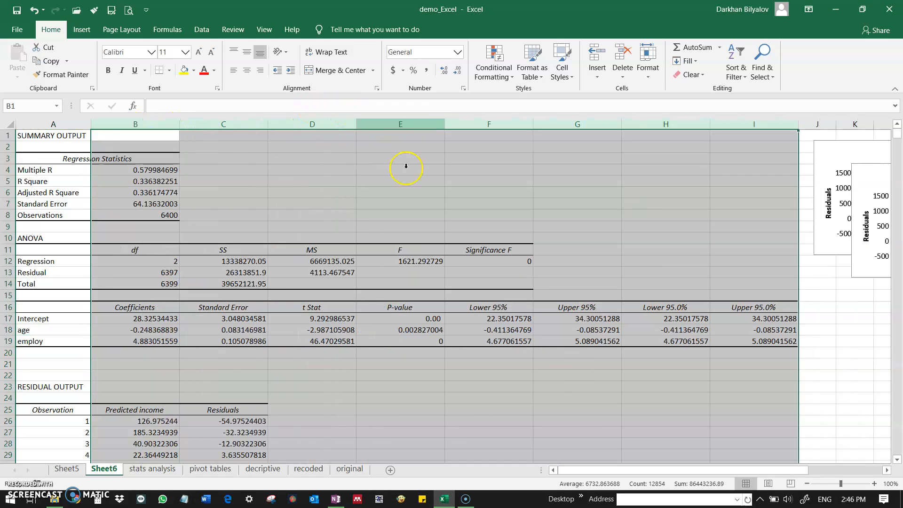
{"action": "left_click", "coordinate": [329, 360]}
Examine the P-values of the intercept and age, the t statistic of employ, and the age and employ coefficients
{"action": "left_click", "coordinate": [411, 309]}
{"action": "left_click", "coordinate": [411, 318]}
{"action": "left_click", "coordinate": [397, 331]}
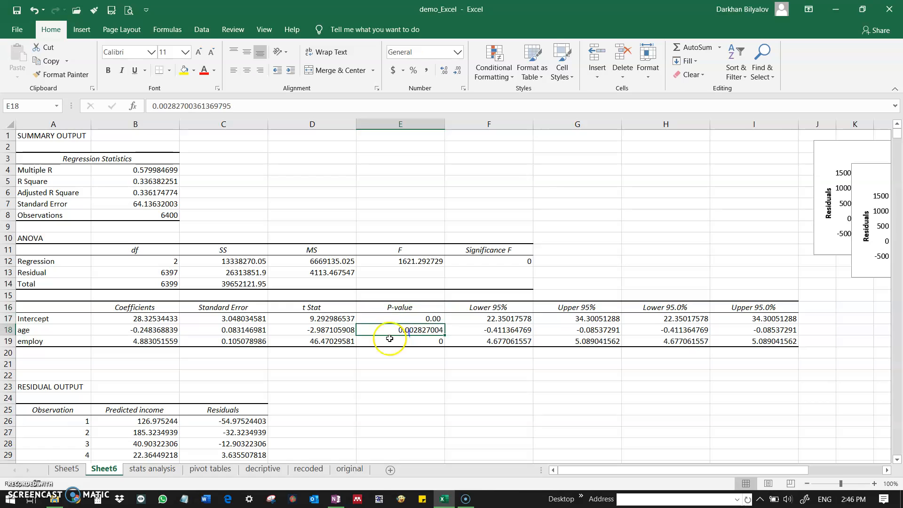
{"action": "left_click", "coordinate": [344, 338]}
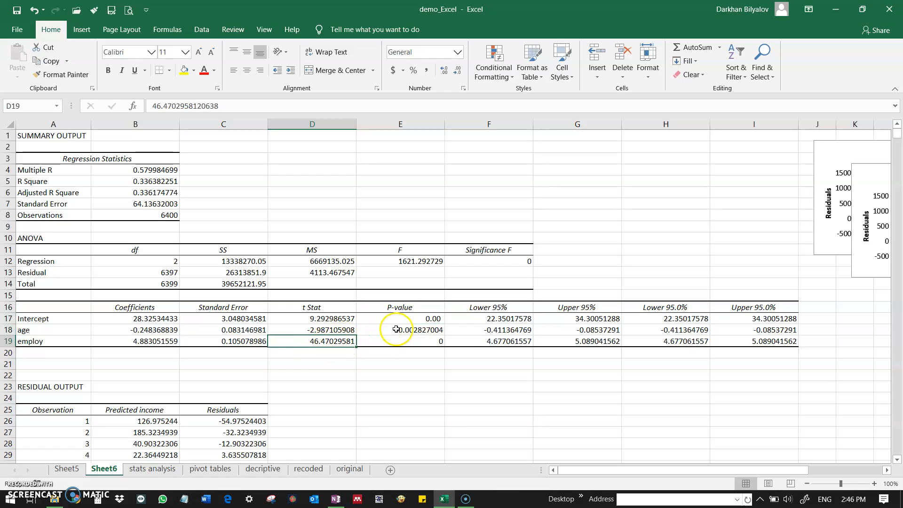
{"action": "left_click_drag", "start_coordinate": [164, 332], "coordinate": [159, 343]}
{"action": "left_click", "coordinate": [159, 343]}
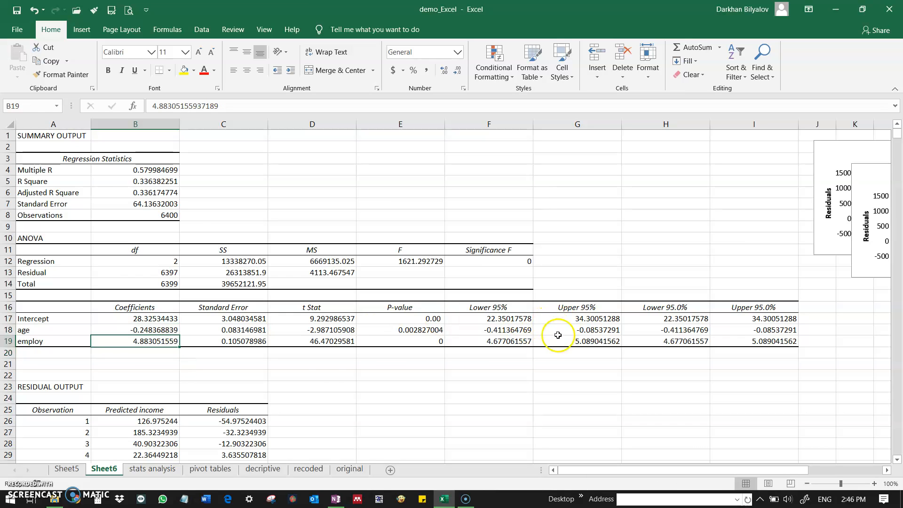
Review the residual output's predicted income and residuals for the first observations below the coefficients table
{"action": "scroll", "coordinate": [279, 360], "scroll_direction": "down", "scroll_amount": 2}
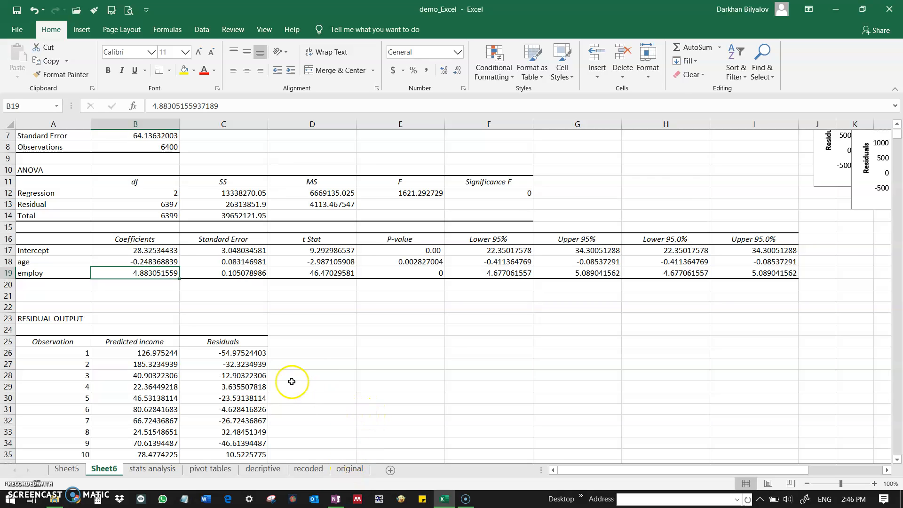
{"action": "scroll", "coordinate": [329, 380], "scroll_direction": "down", "scroll_amount": 4}
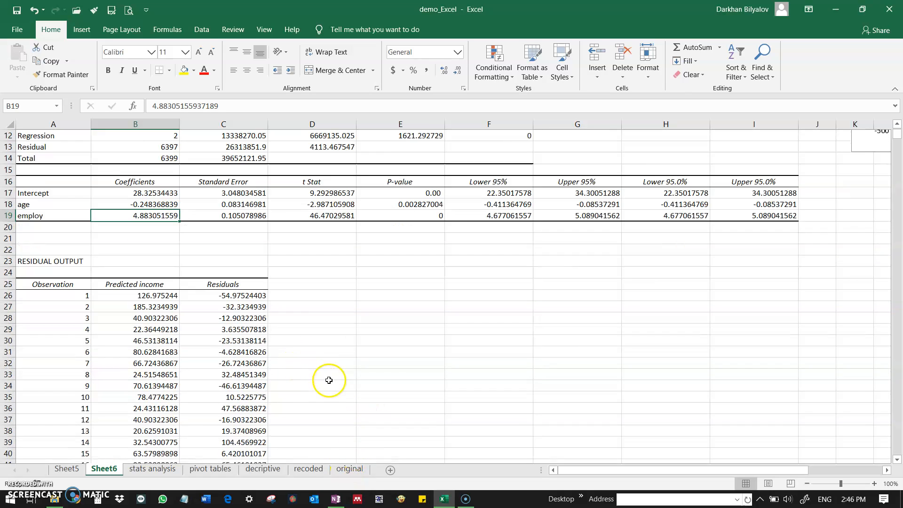
{"action": "scroll", "coordinate": [325, 379], "scroll_direction": "up", "scroll_amount": 4}
{"action": "scroll", "coordinate": [332, 381], "scroll_direction": "down", "scroll_amount": 6}
{"action": "scroll", "coordinate": [333, 381], "scroll_direction": "up", "scroll_amount": 8}
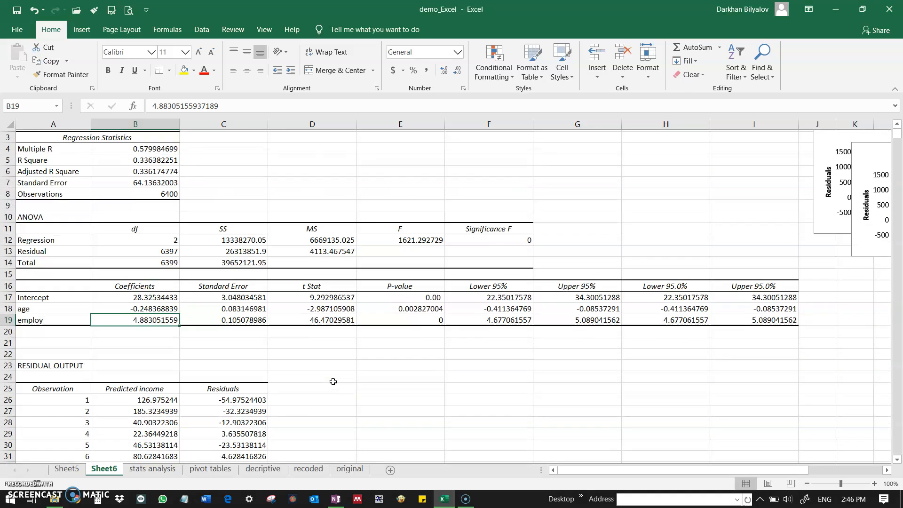